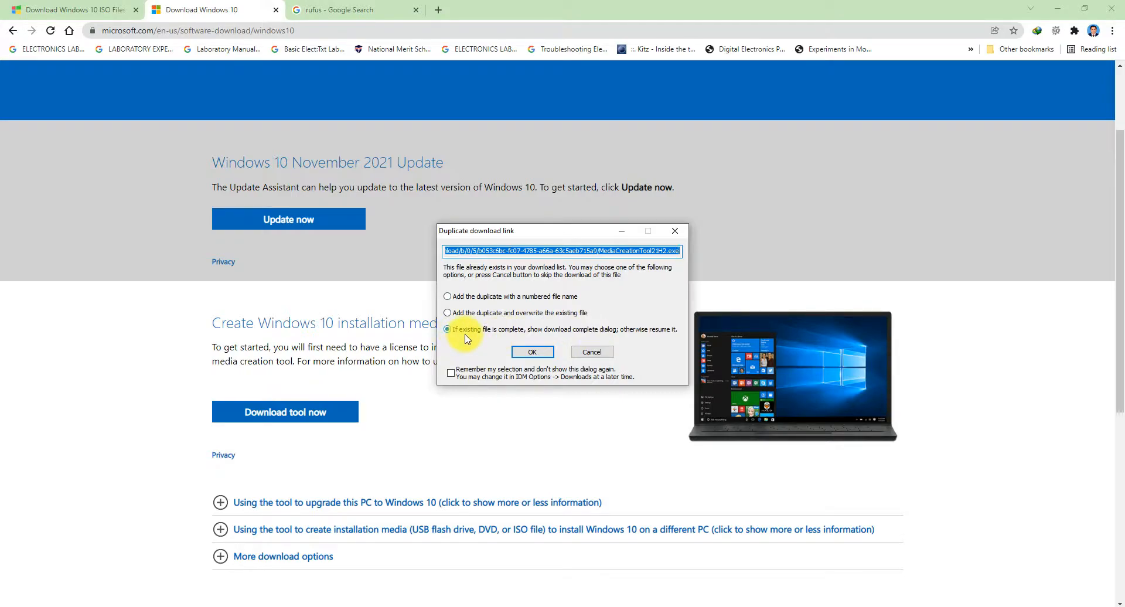
Step: Open the folder of the already downloaded media creation tool and run MediaCreationTool21H2
{"action": "left_click", "coordinate": [532, 354]}
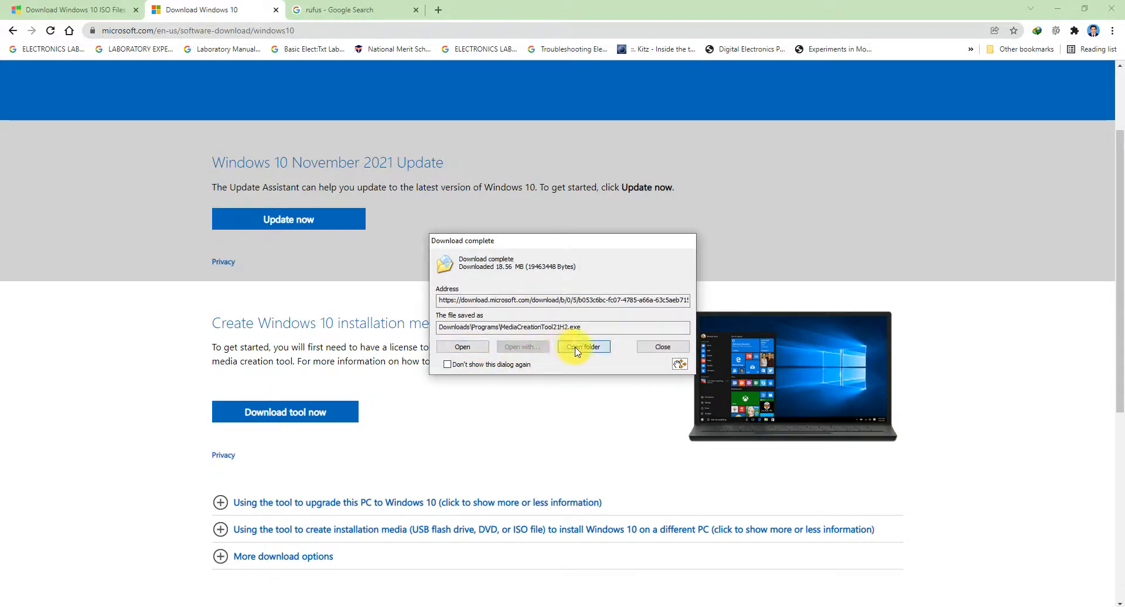
{"action": "left_click", "coordinate": [576, 347]}
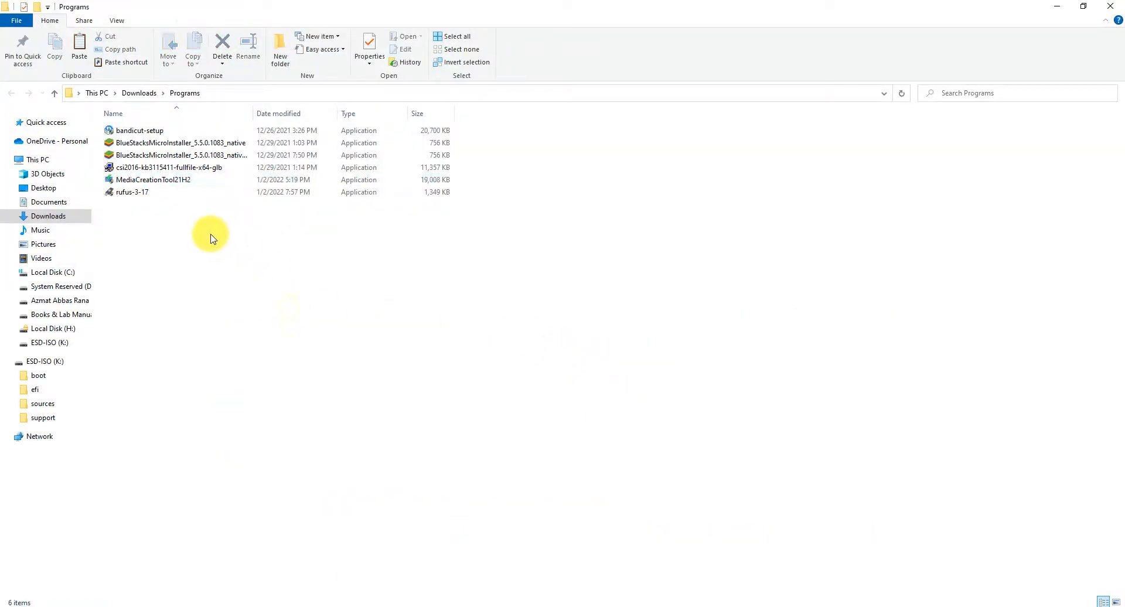
{"action": "right_click", "coordinate": [212, 238]}
{"action": "left_click", "coordinate": [171, 181]}
{"action": "double_click", "coordinate": [170, 182]}
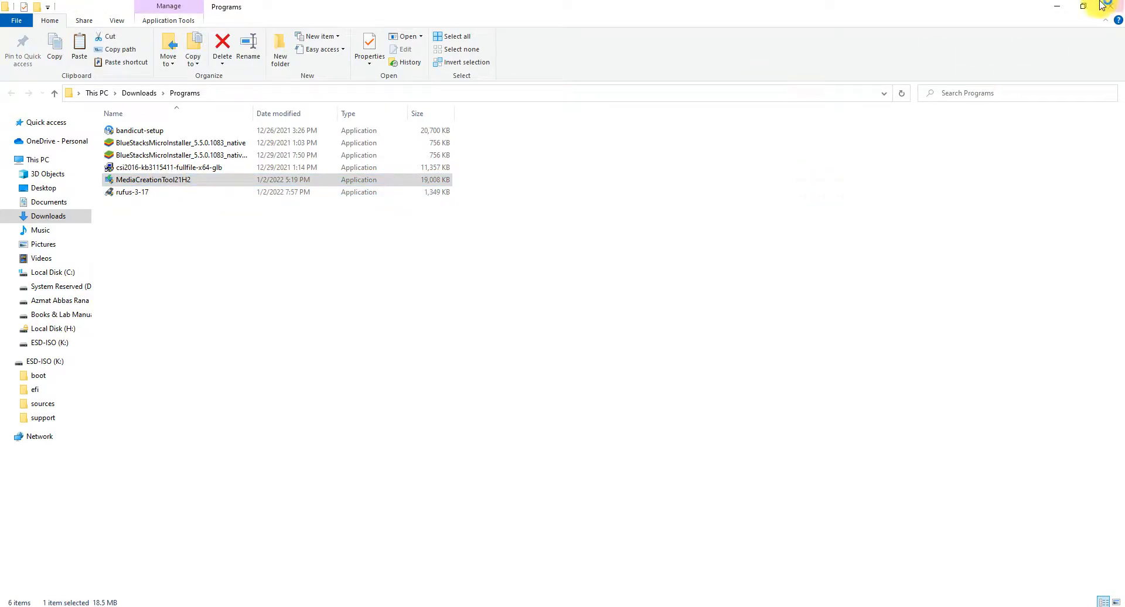
Step: Minimize the Programs folder and browser windows, and refresh the desktop
{"action": "left_click", "coordinate": [1061, 7]}
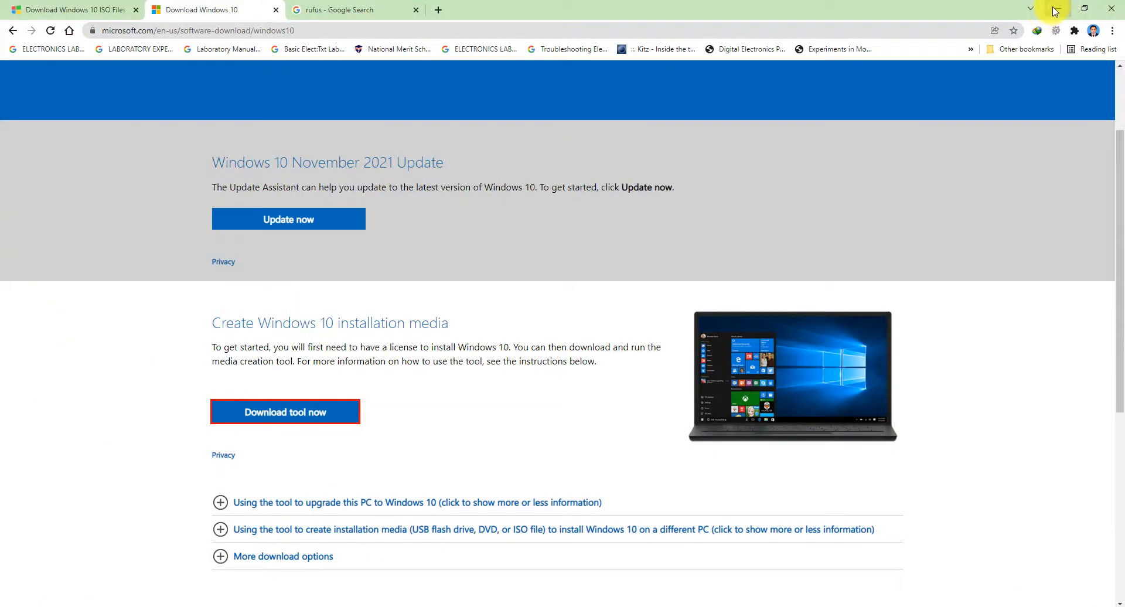
{"action": "left_click", "coordinate": [1050, 8]}
{"action": "right_click", "coordinate": [594, 120]}
{"action": "left_click", "coordinate": [630, 155]}
{"action": "right_click", "coordinate": [469, 76]}
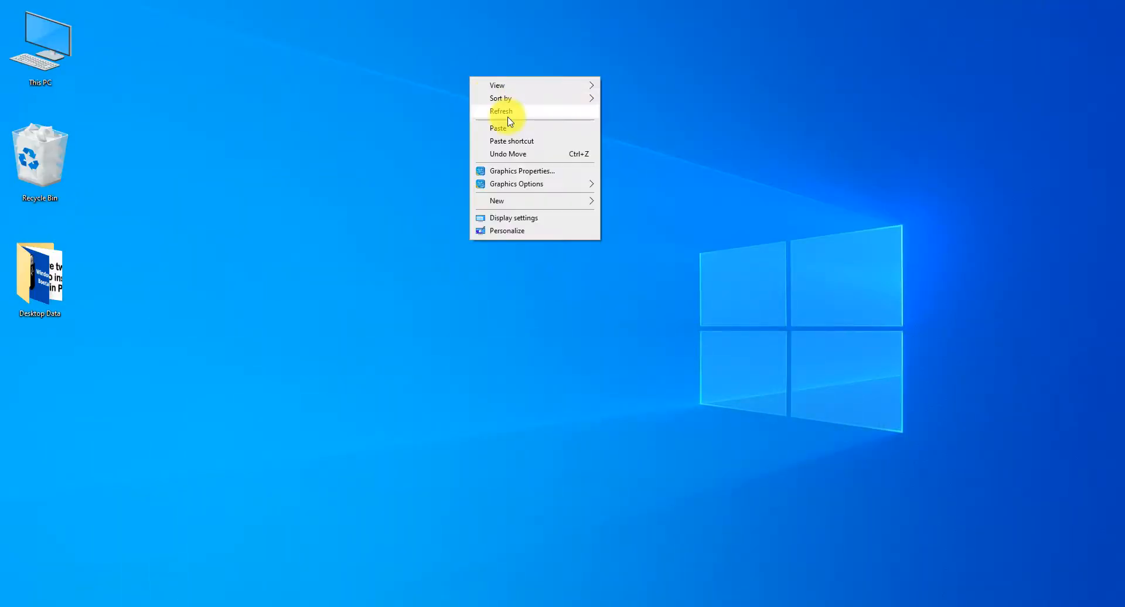
{"action": "left_click", "coordinate": [507, 116]}
{"action": "right_click", "coordinate": [462, 89]}
{"action": "left_click", "coordinate": [490, 121]}
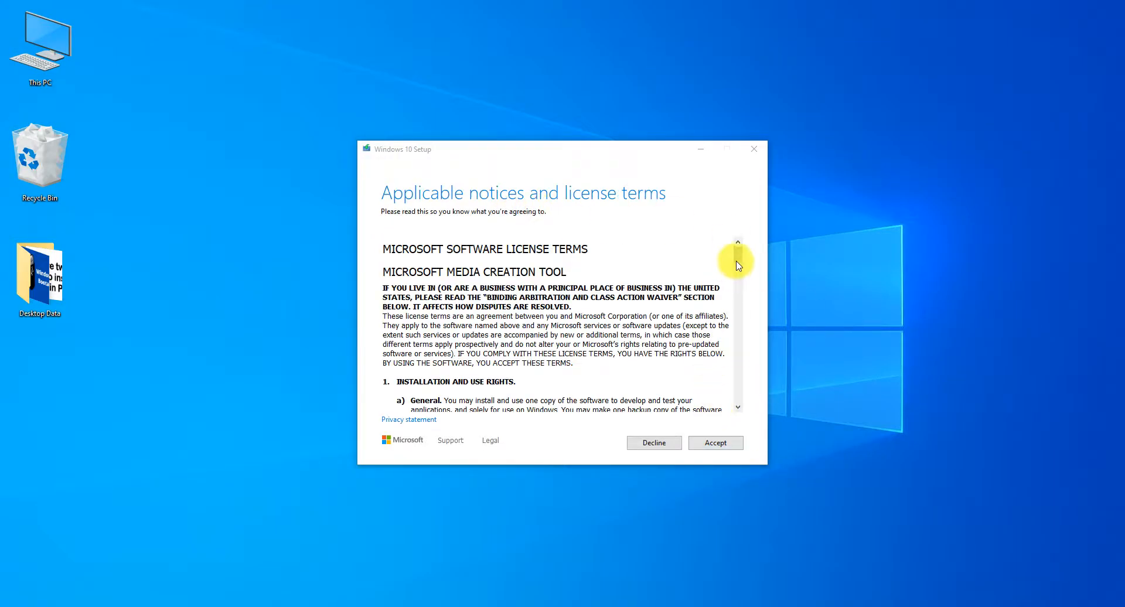
Step: Accept the license terms and choose to create installation media (USB flash drive, DVD, or ISO file) for another PC
{"action": "scroll", "coordinate": [738, 267], "scroll_direction": "down", "scroll_amount": 5}
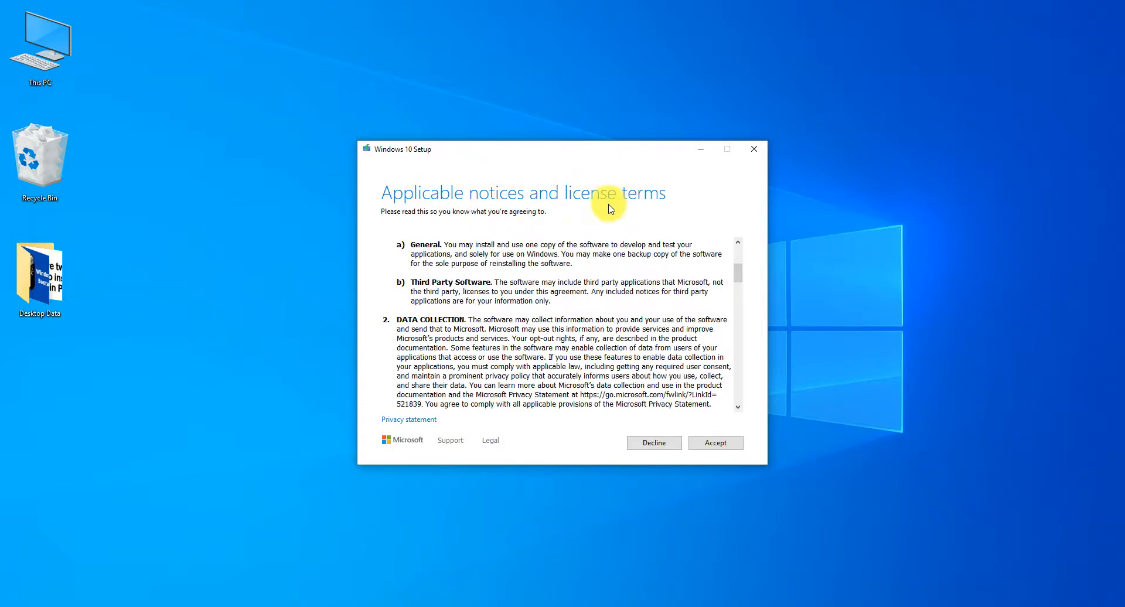
{"action": "left_click", "coordinate": [720, 447]}
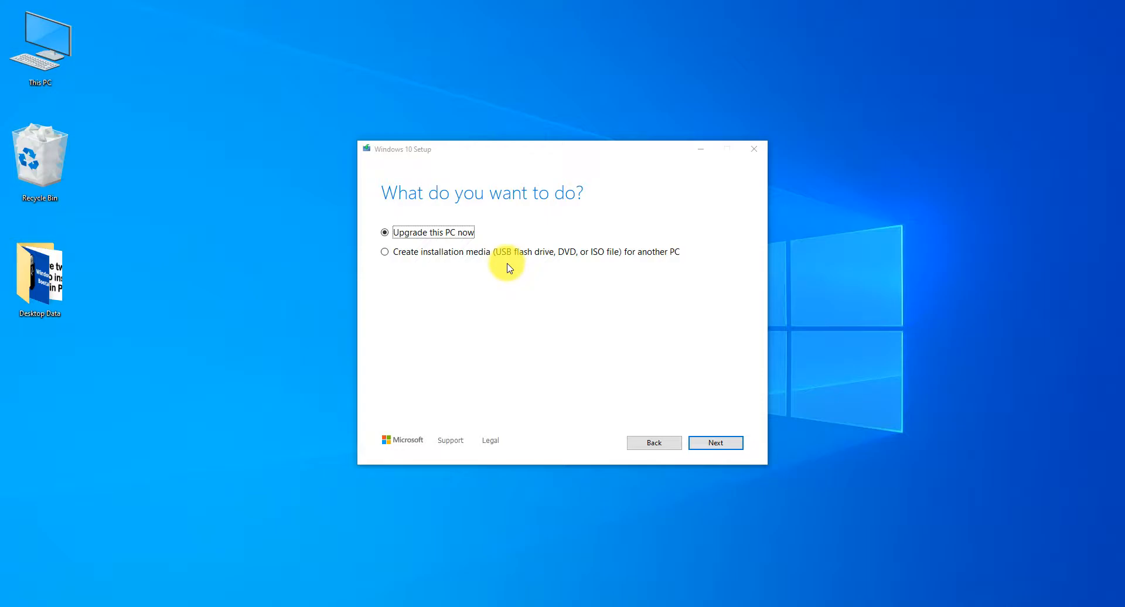
{"action": "left_click", "coordinate": [385, 253]}
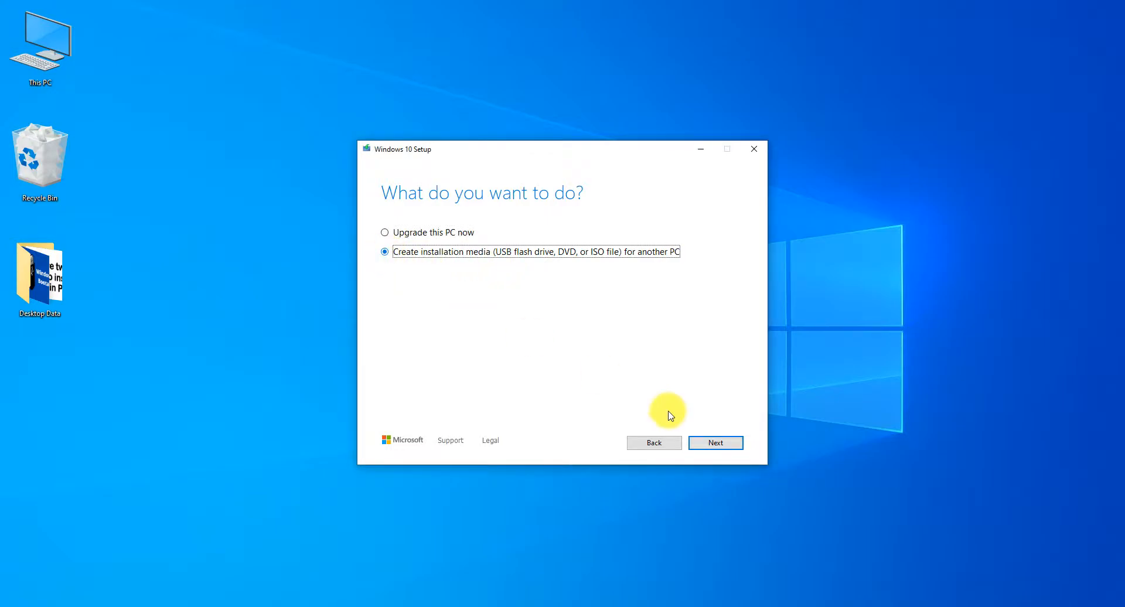
{"action": "left_click", "coordinate": [712, 445]}
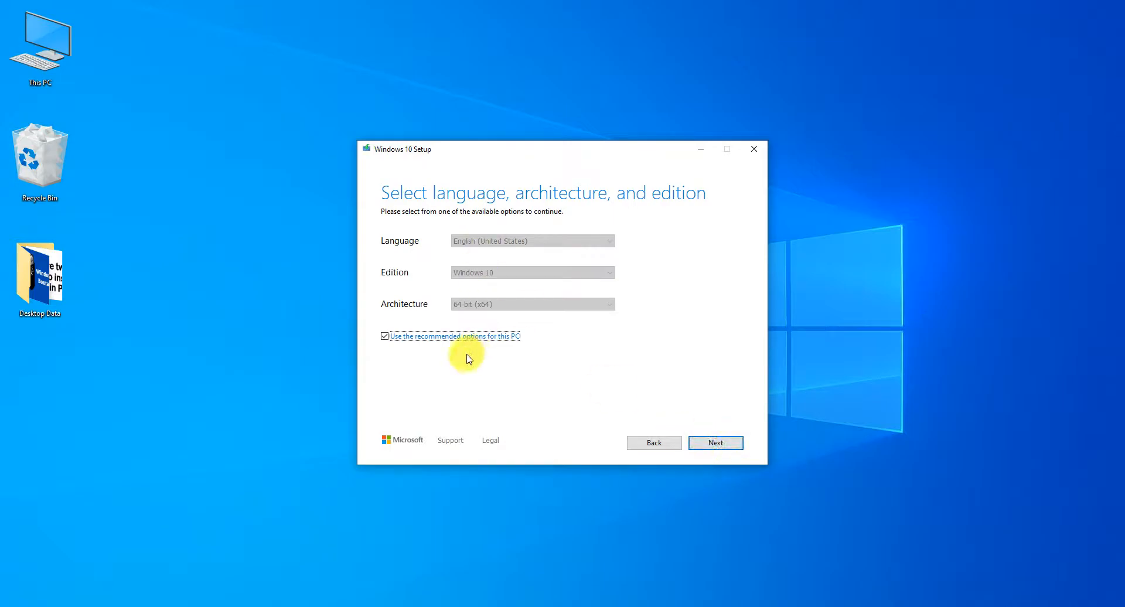
Step: Turn off the recommended options and continue with English (United States), Windows 10 and the 64-bit (x64) architecture
{"action": "left_click", "coordinate": [386, 339]}
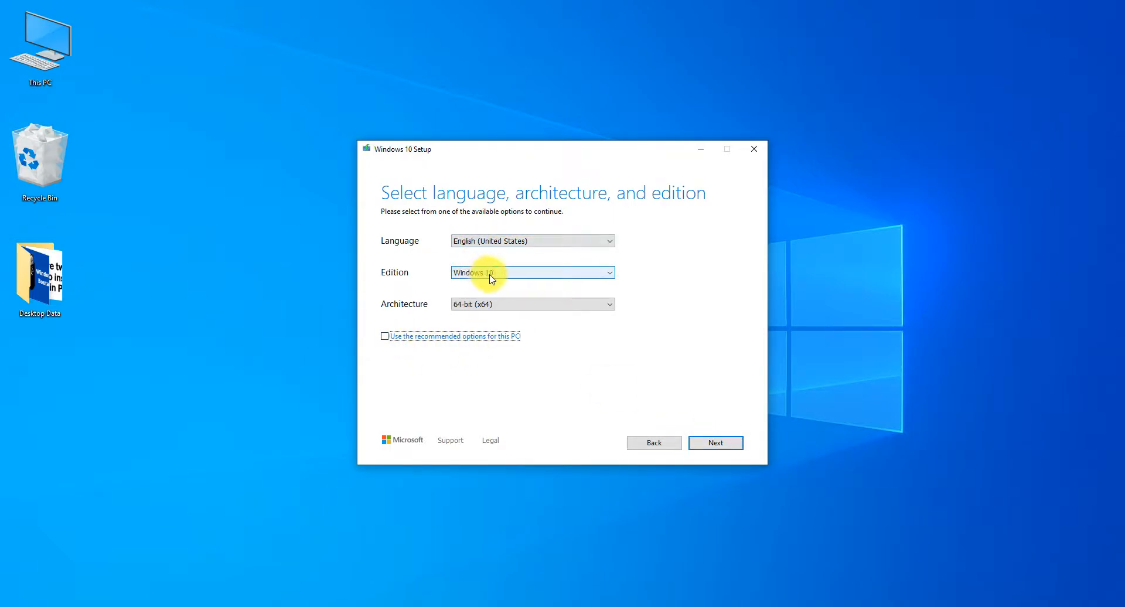
{"action": "left_click", "coordinate": [609, 276]}
{"action": "left_click", "coordinate": [608, 279]}
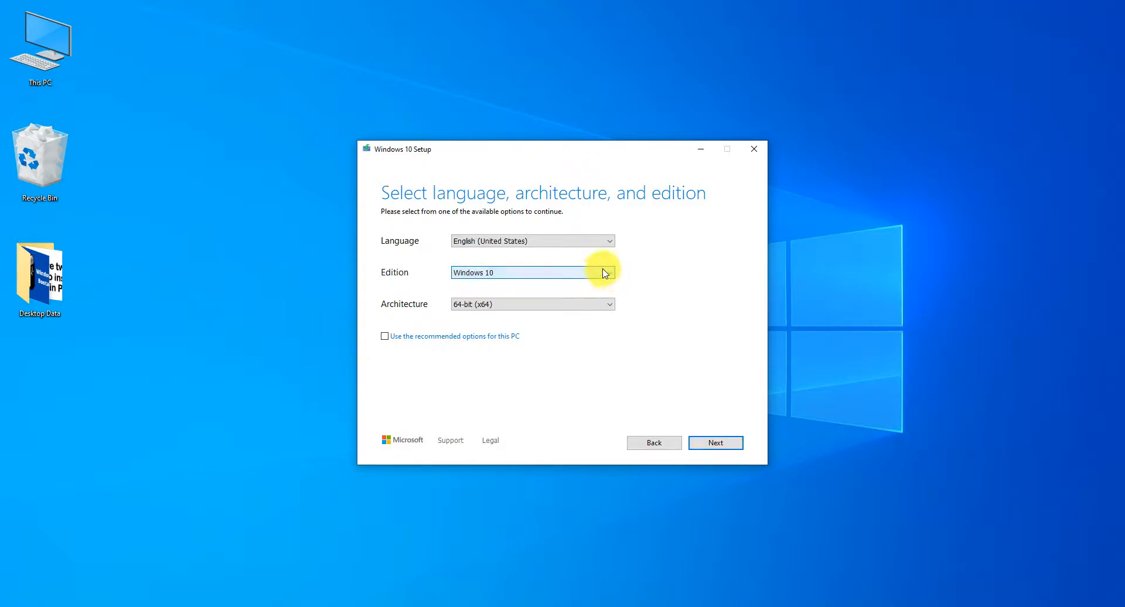
{"action": "left_click", "coordinate": [609, 306]}
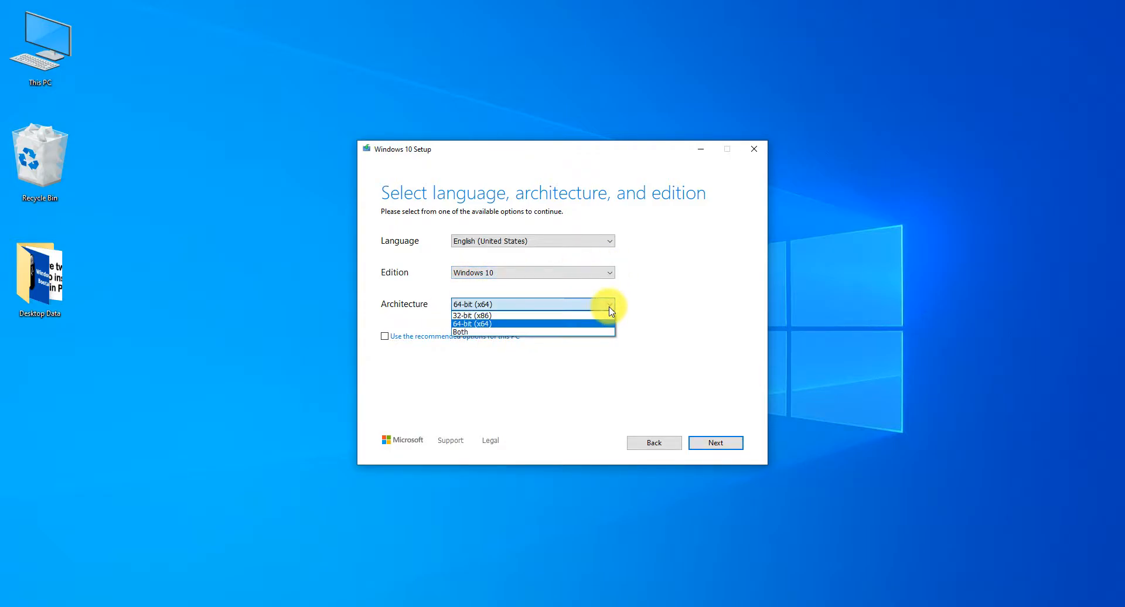
{"action": "left_click", "coordinate": [477, 322]}
{"action": "left_click", "coordinate": [501, 305]}
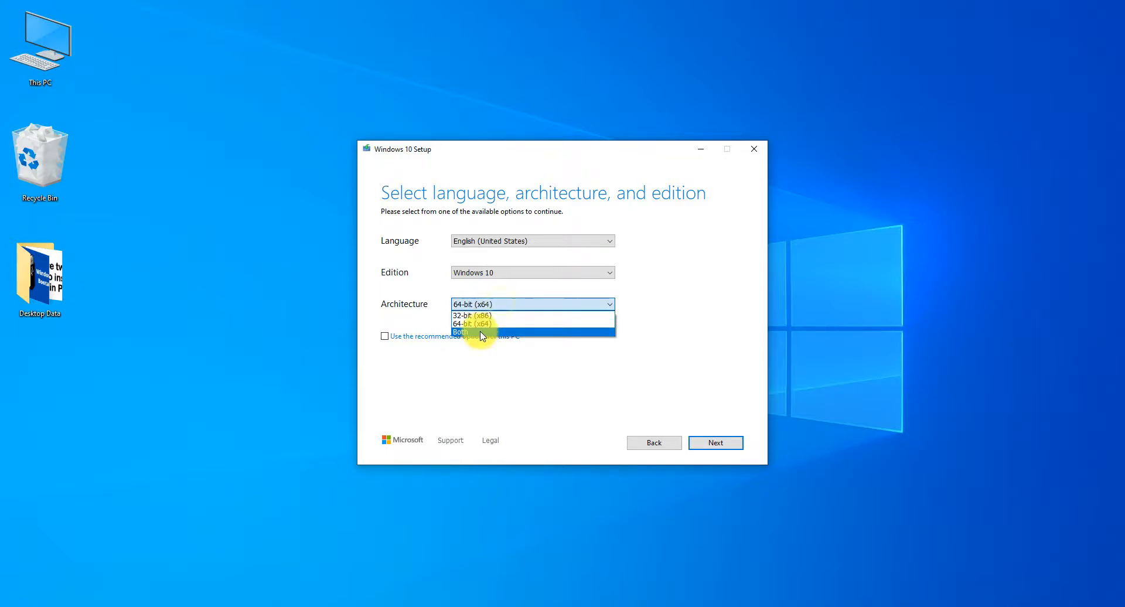
{"action": "left_click", "coordinate": [493, 323]}
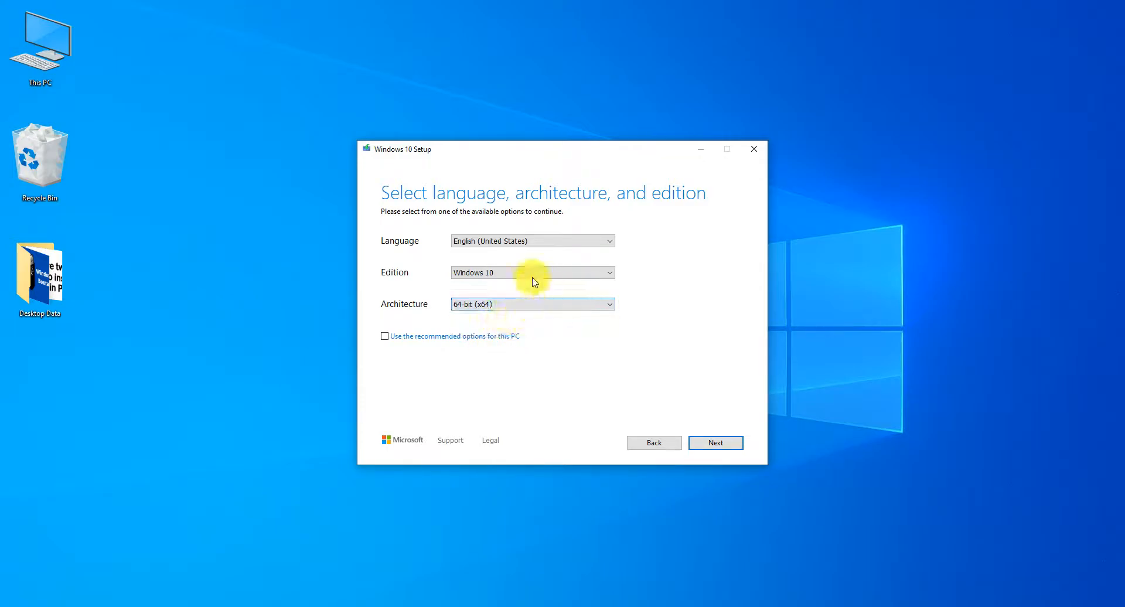
{"action": "left_click", "coordinate": [387, 339]}
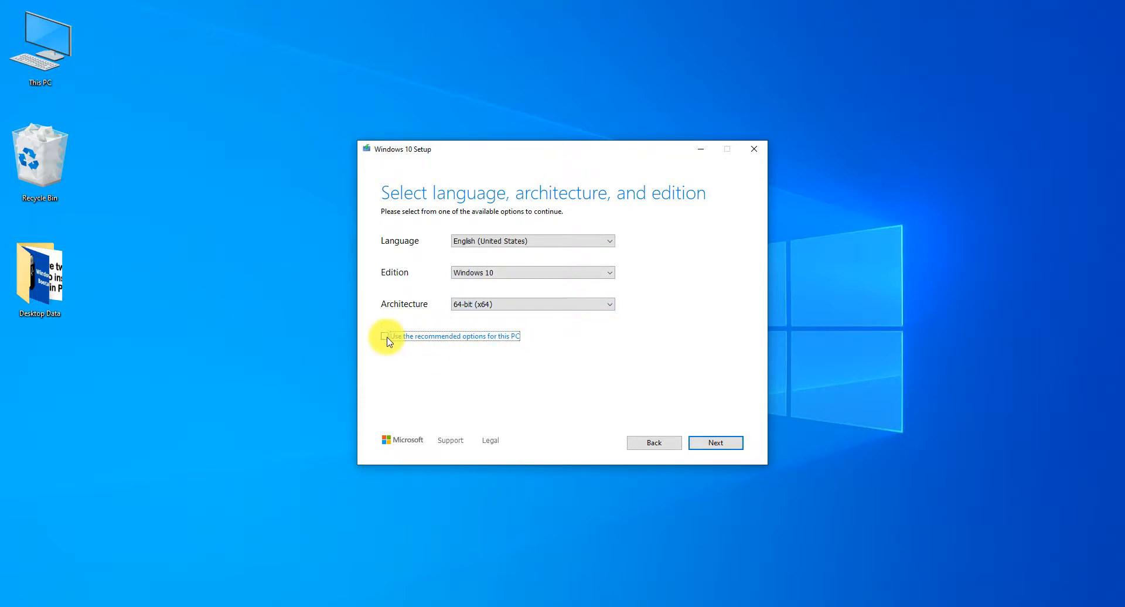
{"action": "left_click", "coordinate": [720, 444]}
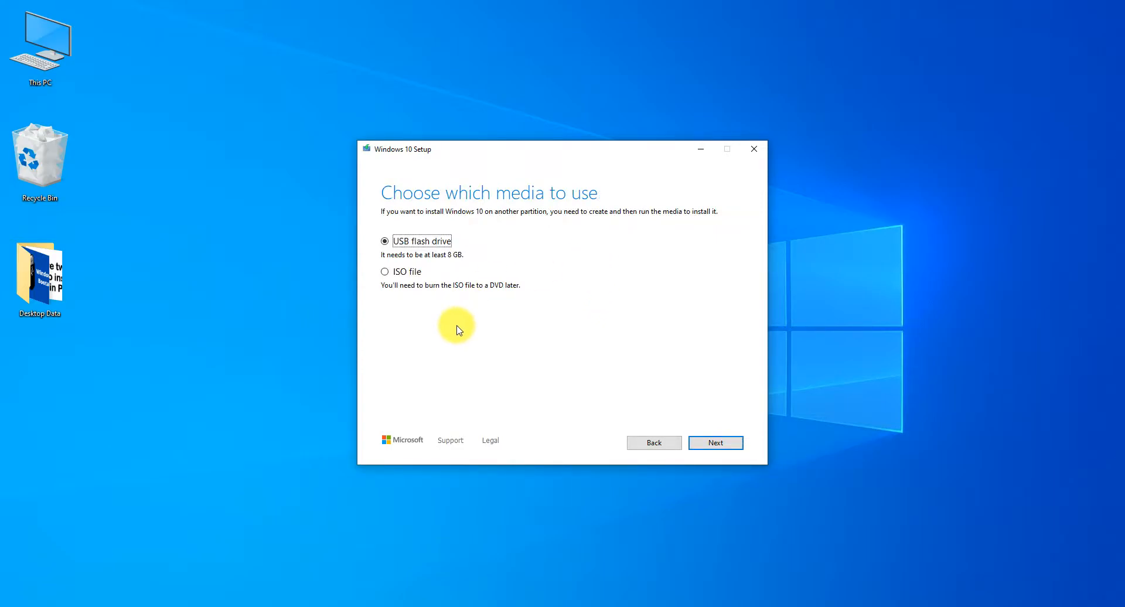
Step: Choose USB flash drive as the media, start the Windows 10 download for drive K: (ESD-ISO), and minimize the setup
{"action": "left_click", "coordinate": [402, 249]}
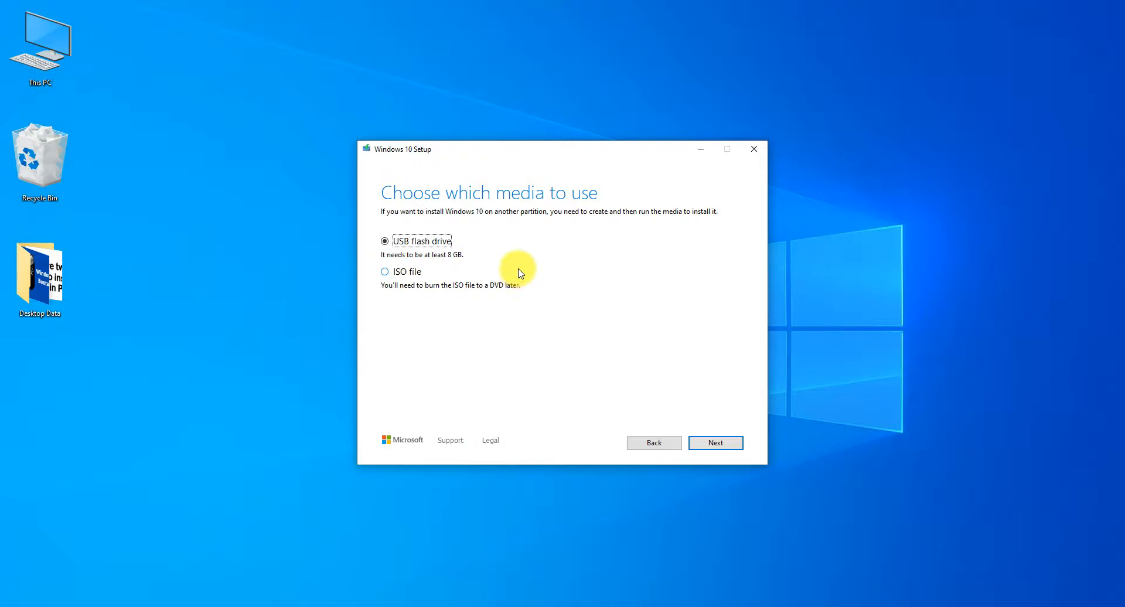
{"action": "left_click", "coordinate": [723, 447]}
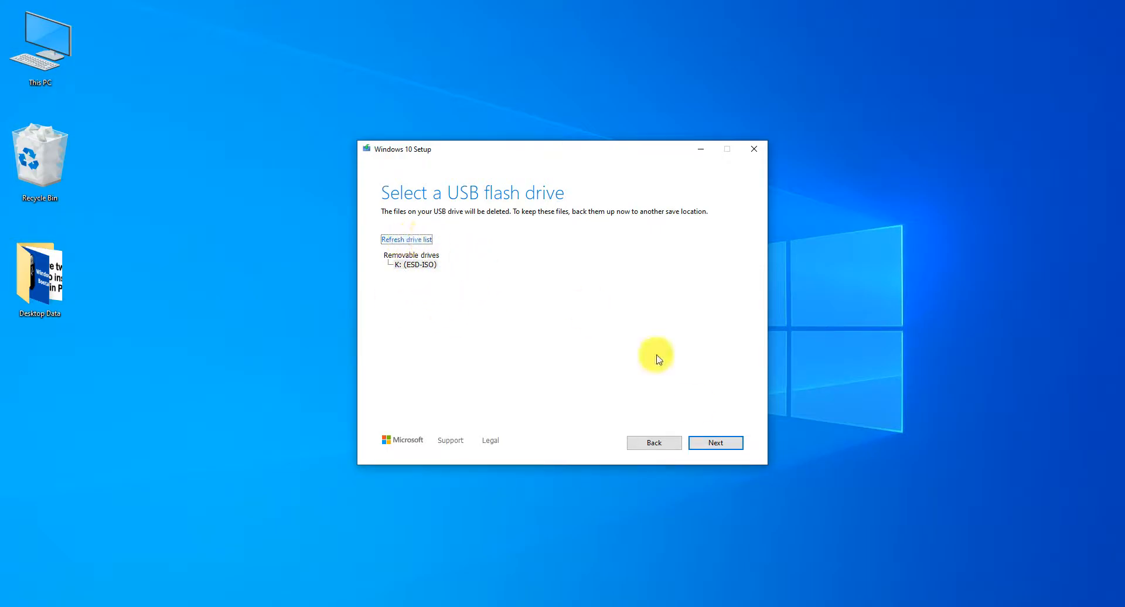
{"action": "left_click", "coordinate": [712, 443]}
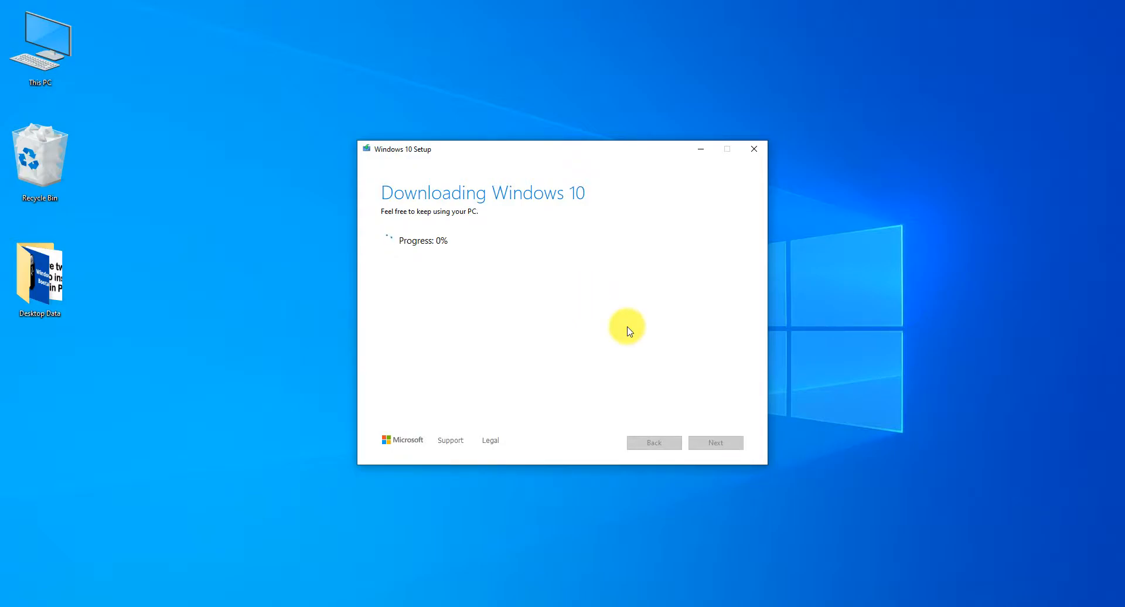
{"action": "left_click", "coordinate": [700, 150]}
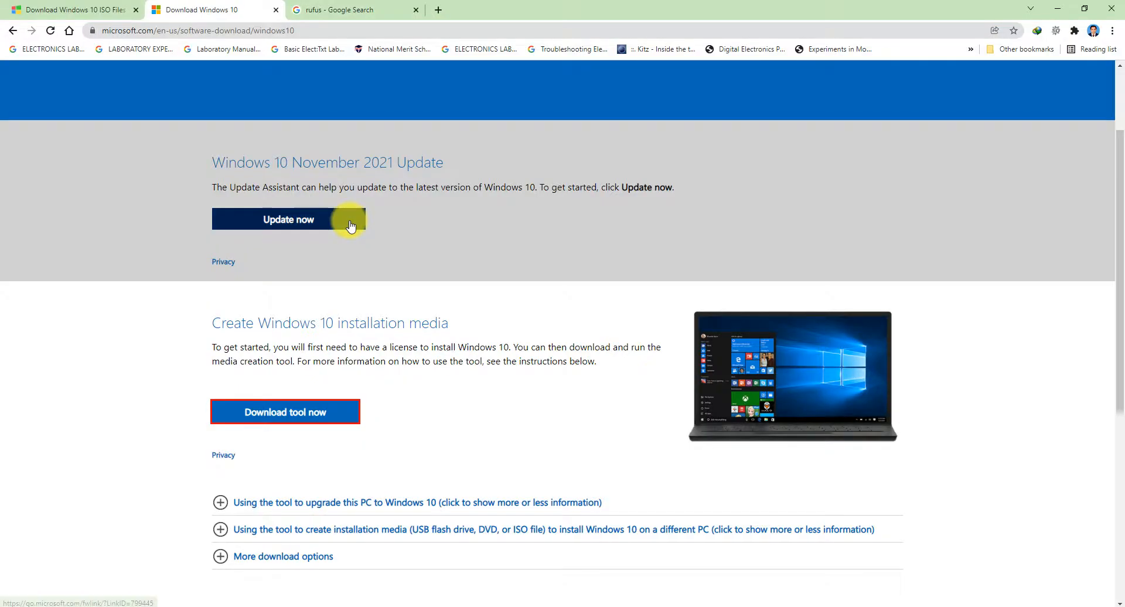
Step: Switch to the browser's Rufus search results and download Rufus 3.17 from Uptodown into Downloads\Programs
{"action": "left_click", "coordinate": [276, 11]}
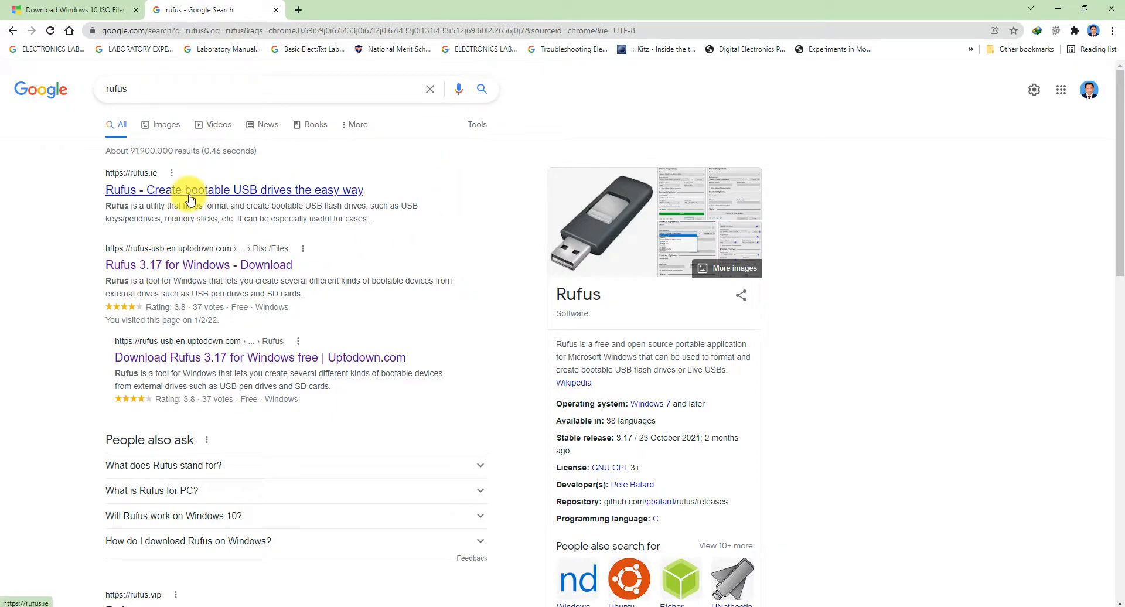
{"action": "left_click", "coordinate": [209, 270]}
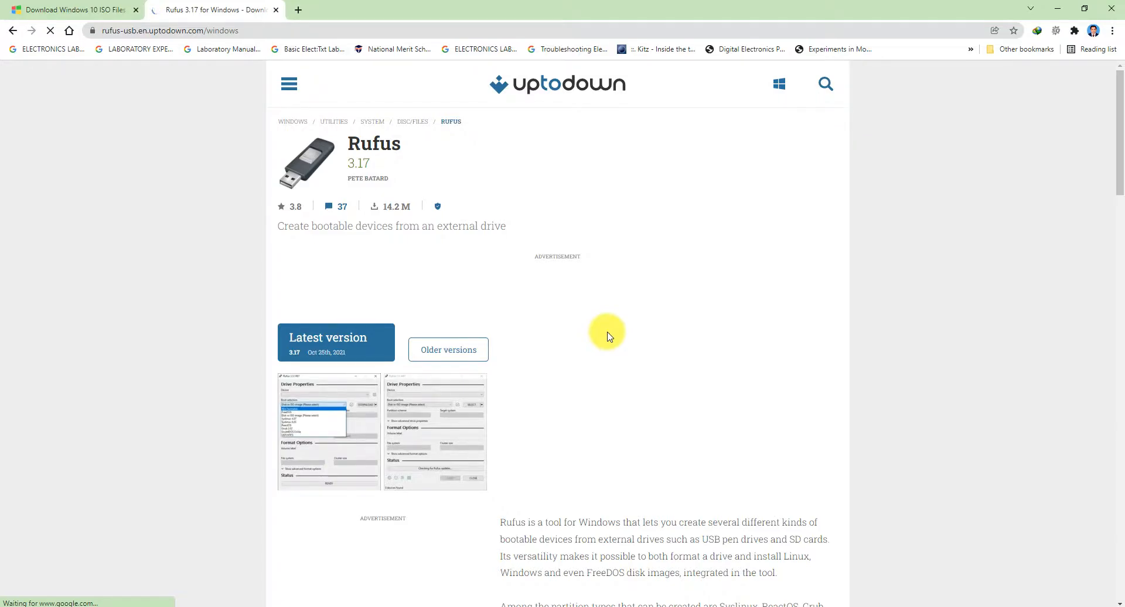
{"action": "left_click", "coordinate": [338, 344]}
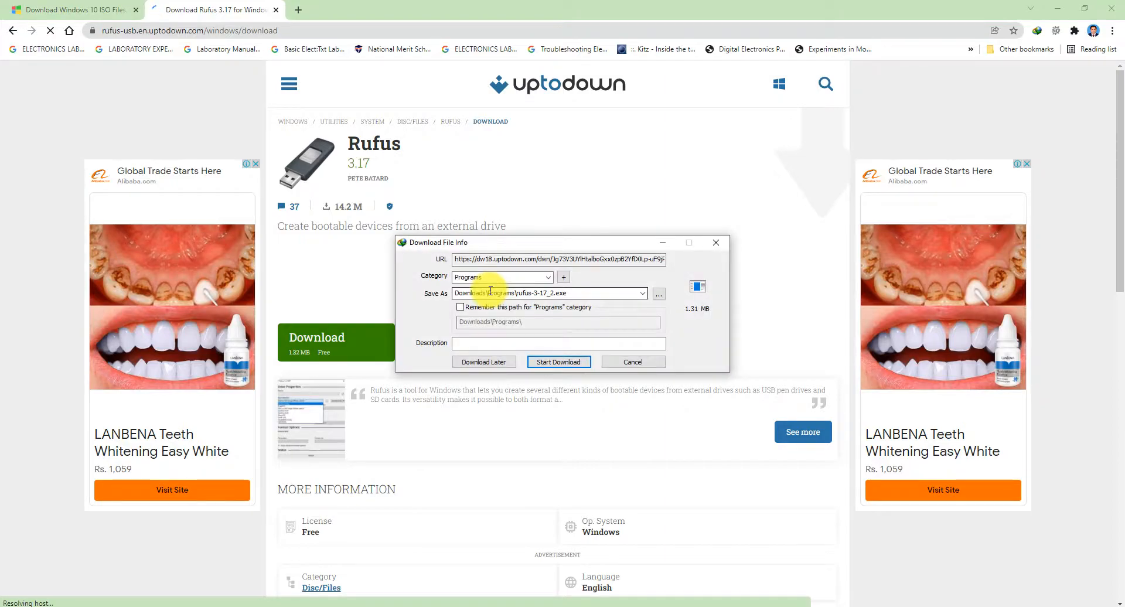
{"action": "left_click", "coordinate": [563, 364]}
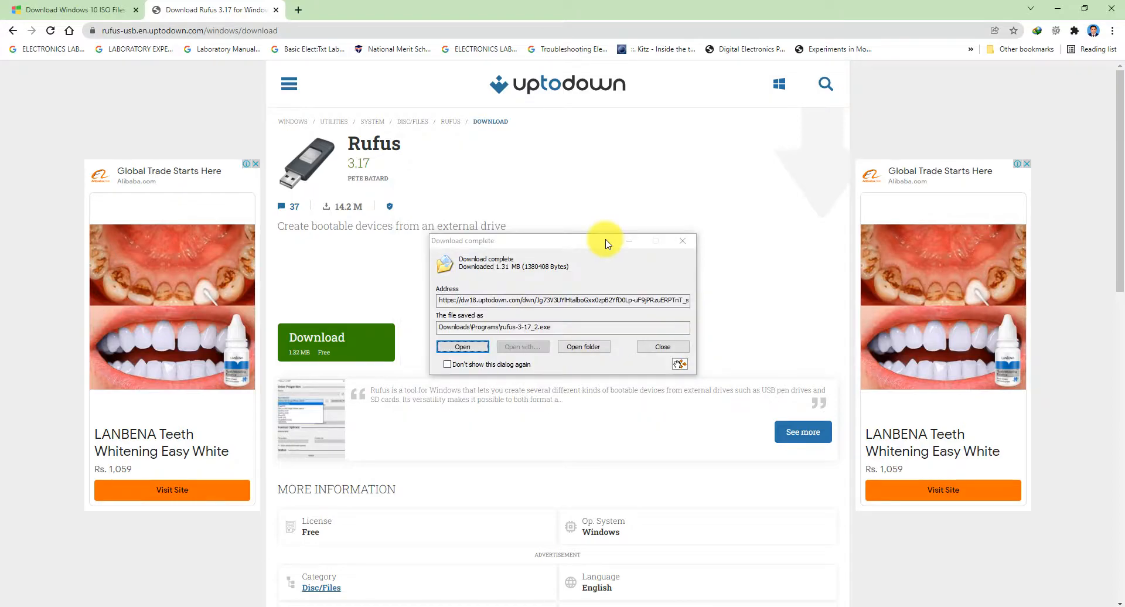
Step: Open the download's folder and delete the duplicate file rufus-3-17_2
{"action": "left_click", "coordinate": [584, 346]}
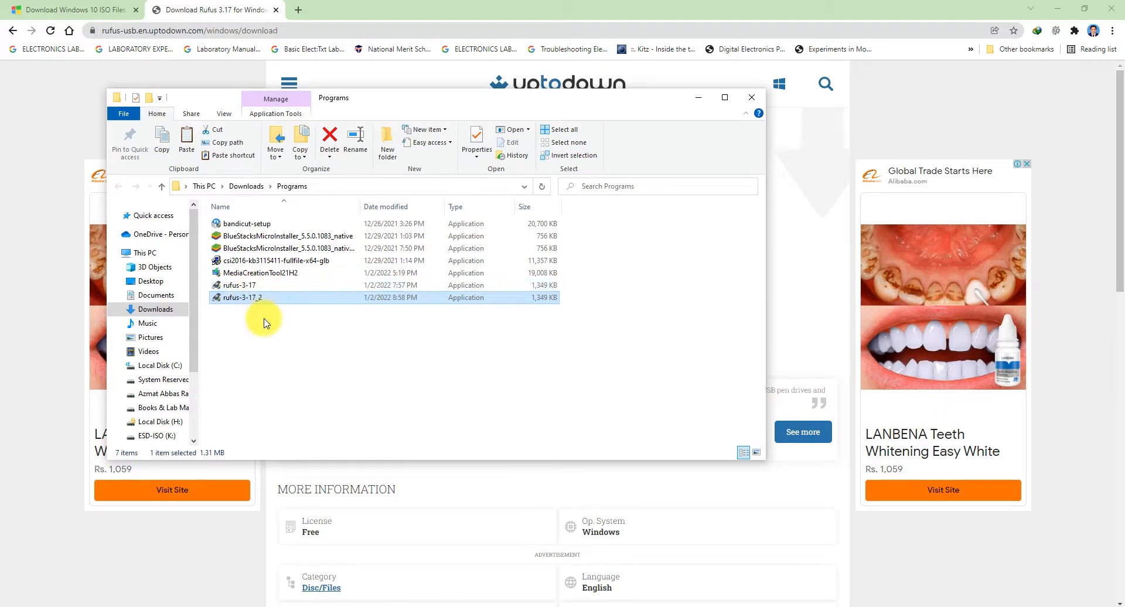
{"action": "left_click", "coordinate": [261, 322]}
{"action": "left_click", "coordinate": [259, 304]}
{"action": "key", "text": "Delete"}
Step: Run rufus-3-17 from the Programs folder and close the folder window
{"action": "left_click", "coordinate": [725, 97]}
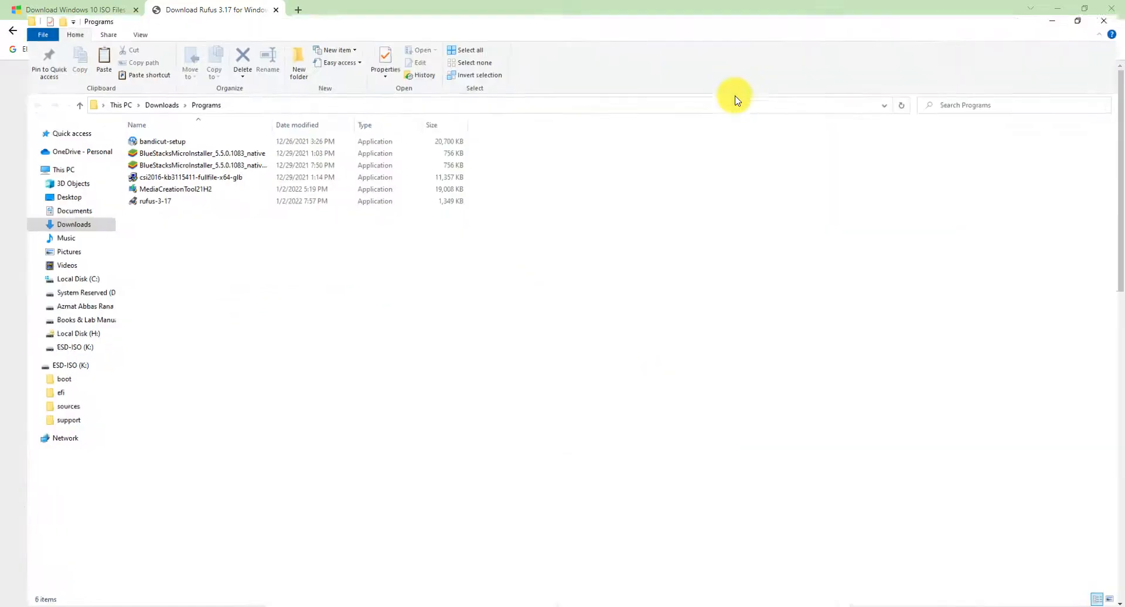
{"action": "double_click", "coordinate": [135, 195]}
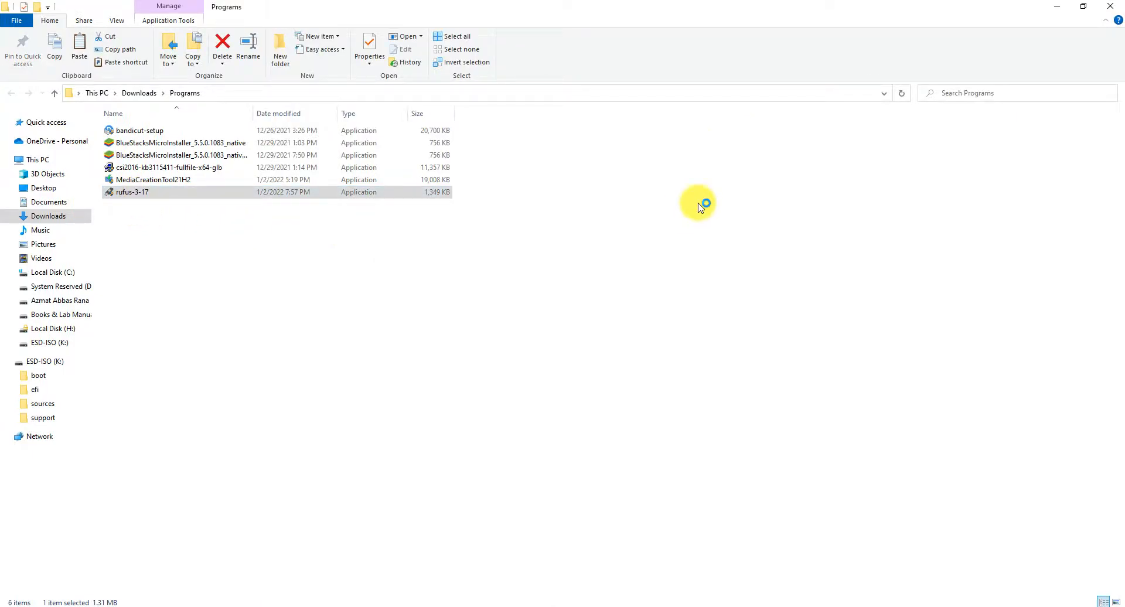
{"action": "left_click", "coordinate": [1108, 7]}
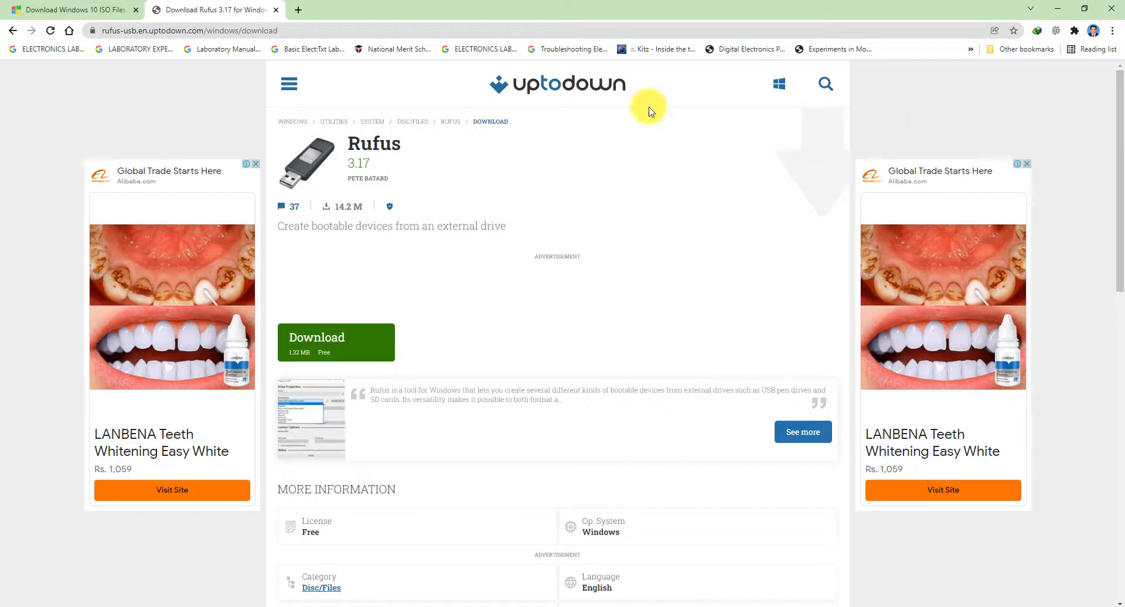
Step: Close the Rufus download page and minimize the browser to leave Rufus on the desktop
{"action": "left_click", "coordinate": [276, 10]}
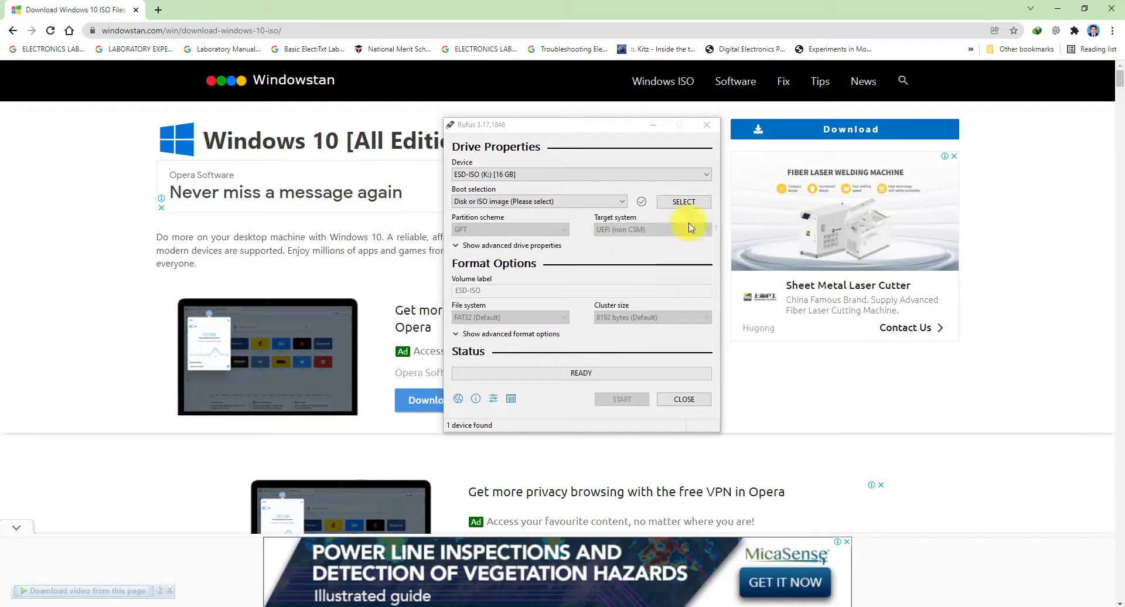
{"action": "left_click", "coordinate": [1057, 8]}
{"action": "right_click", "coordinate": [749, 57]}
{"action": "left_click", "coordinate": [781, 90]}
Step: Reposition the Rufus window on the desktop and select ESD-ISO (K:) [16 GB] as the device
{"action": "left_click_drag", "start_coordinate": [539, 133], "coordinate": [511, 111]}
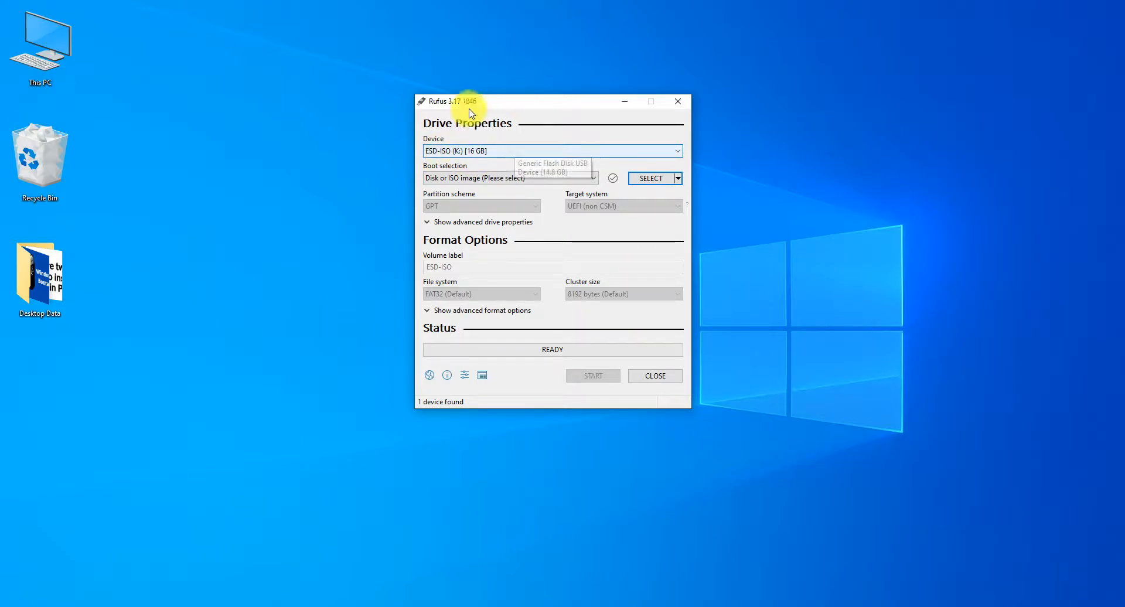
{"action": "left_click", "coordinate": [675, 152]}
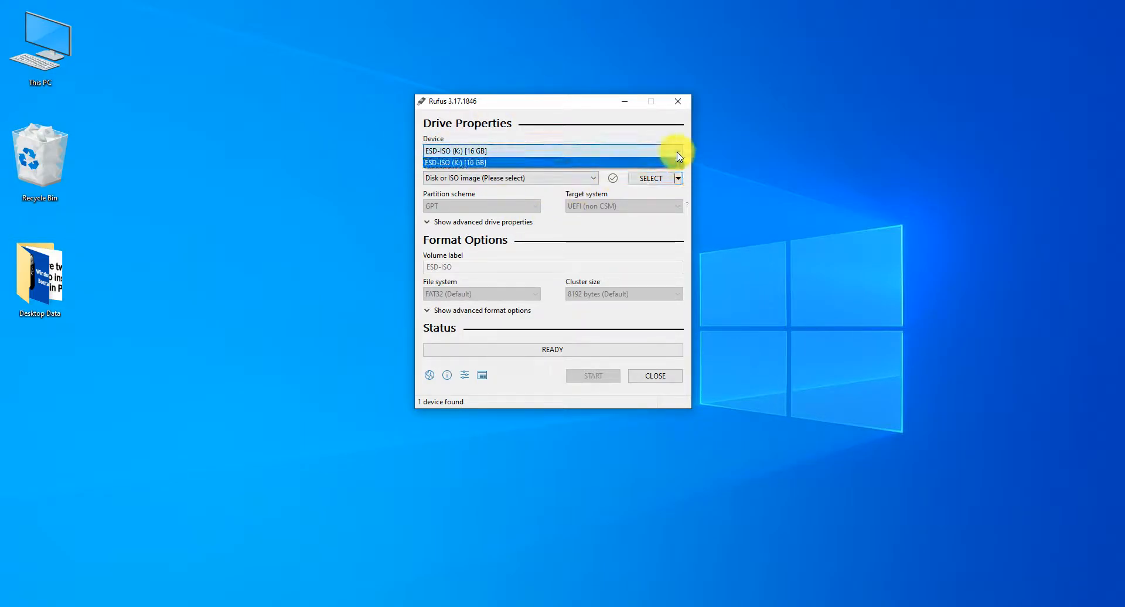
{"action": "left_click", "coordinate": [476, 163]}
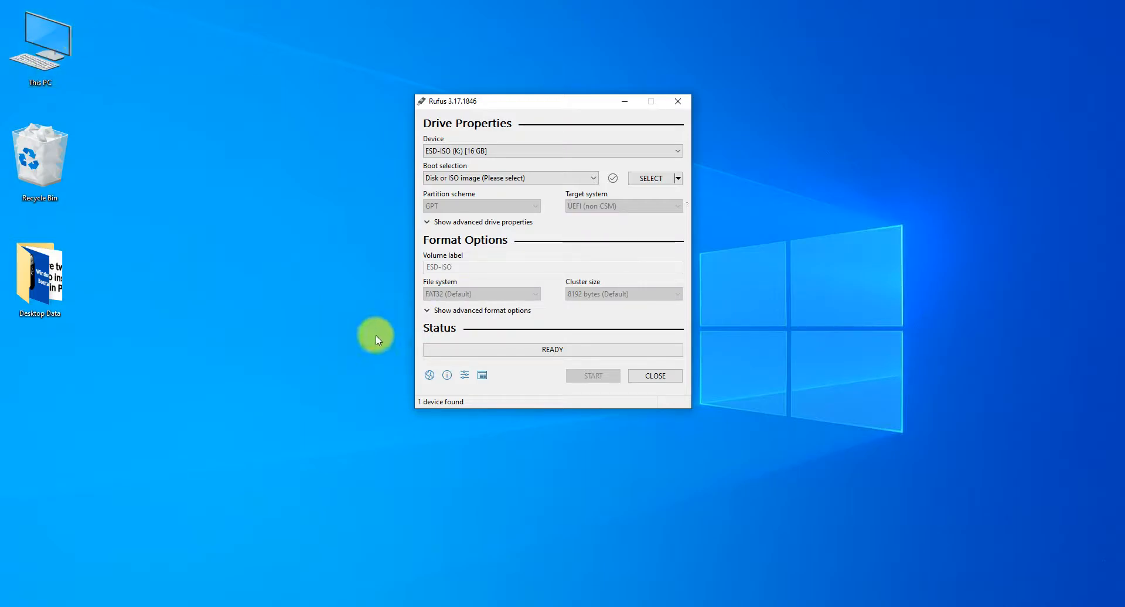
Step: Load the windows 10 ISO from the window-10 Setup folder as the boot image
{"action": "left_click", "coordinate": [652, 183]}
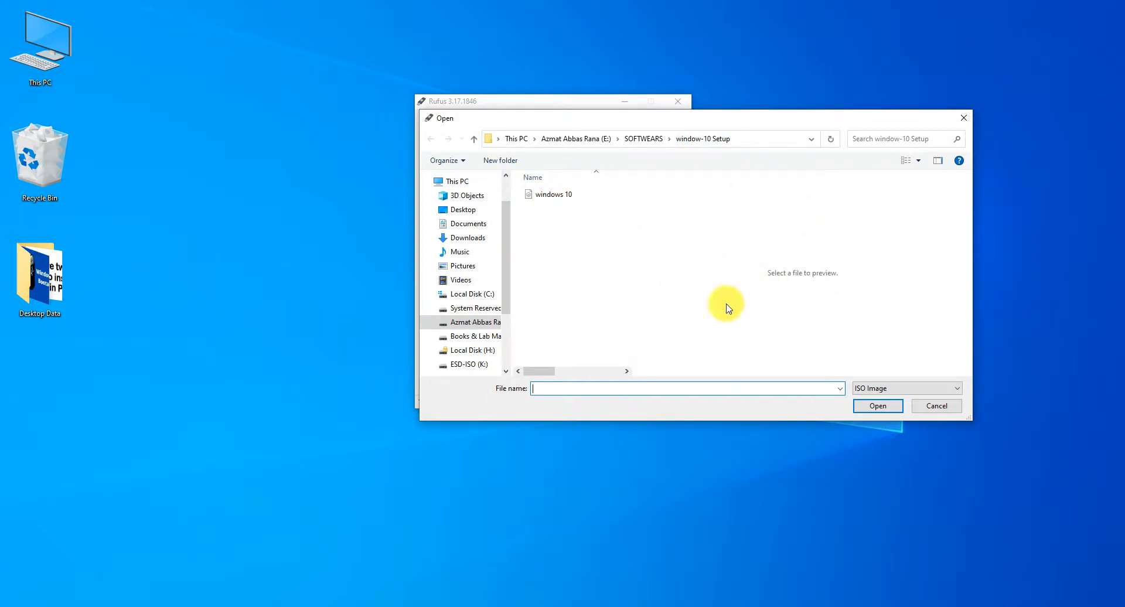
{"action": "left_click_drag", "start_coordinate": [728, 120], "coordinate": [625, 120]}
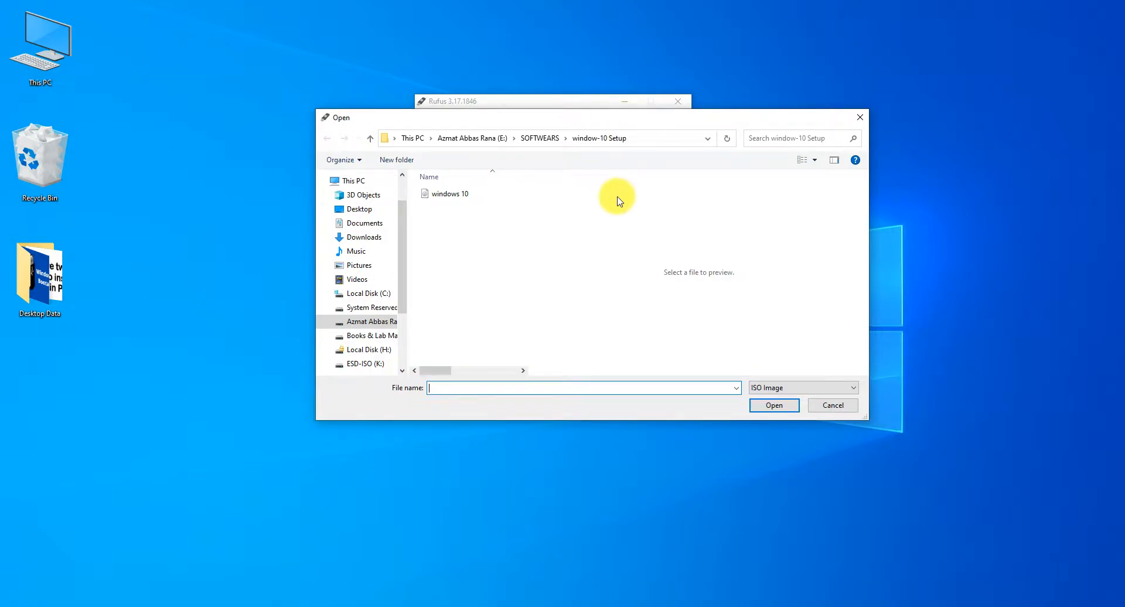
{"action": "left_click", "coordinate": [451, 200]}
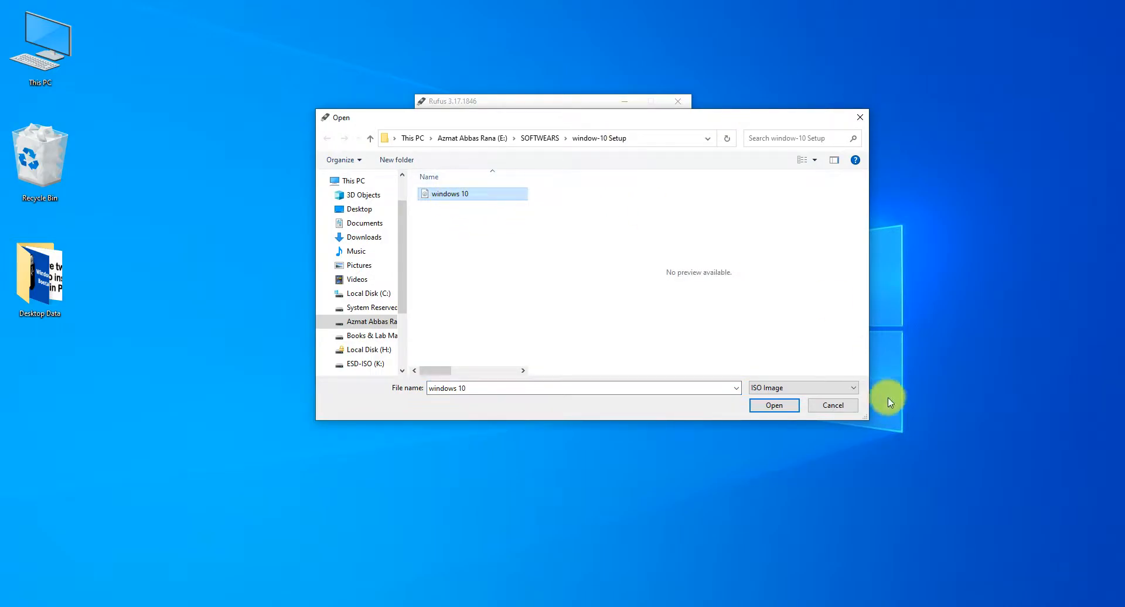
{"action": "left_click", "coordinate": [778, 407]}
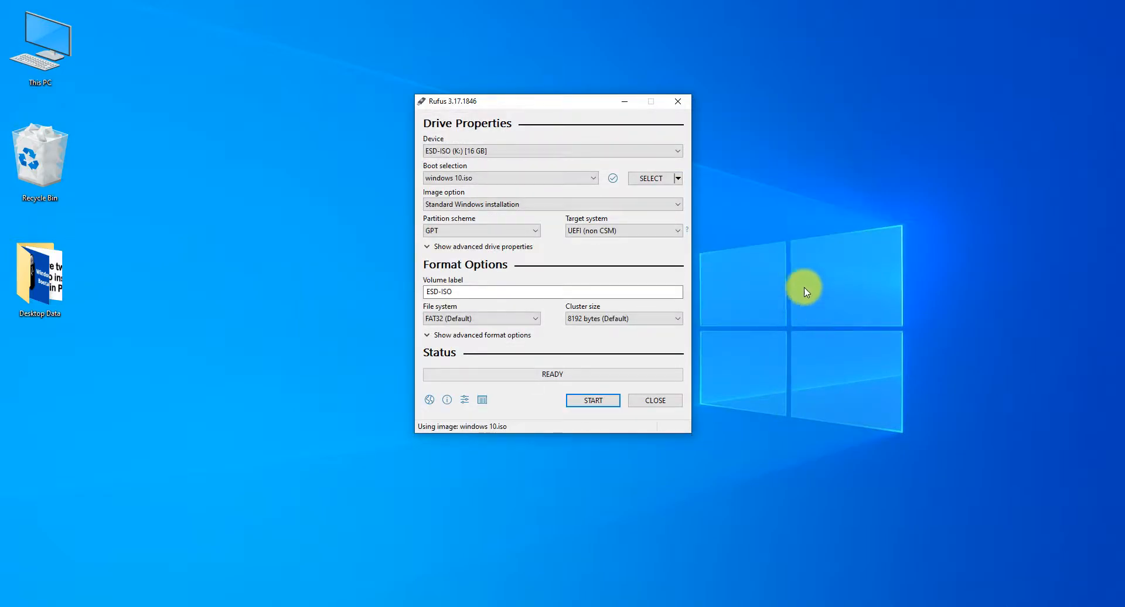
Step: Review the MBR and GPT partition scheme options and keep GPT selected
{"action": "left_click", "coordinate": [536, 232]}
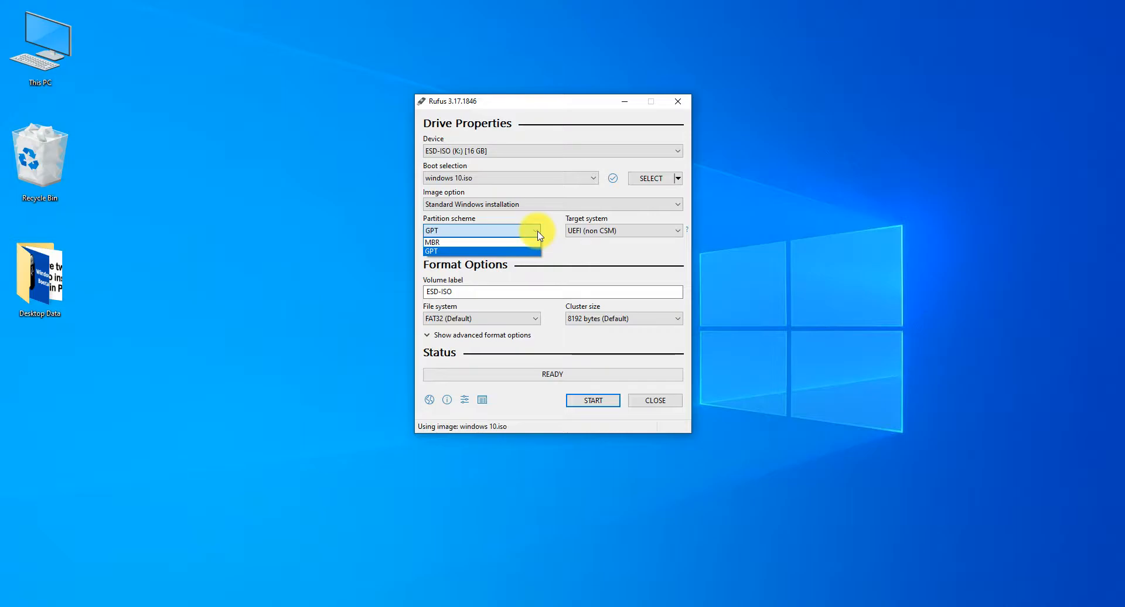
{"action": "left_click", "coordinate": [538, 233]}
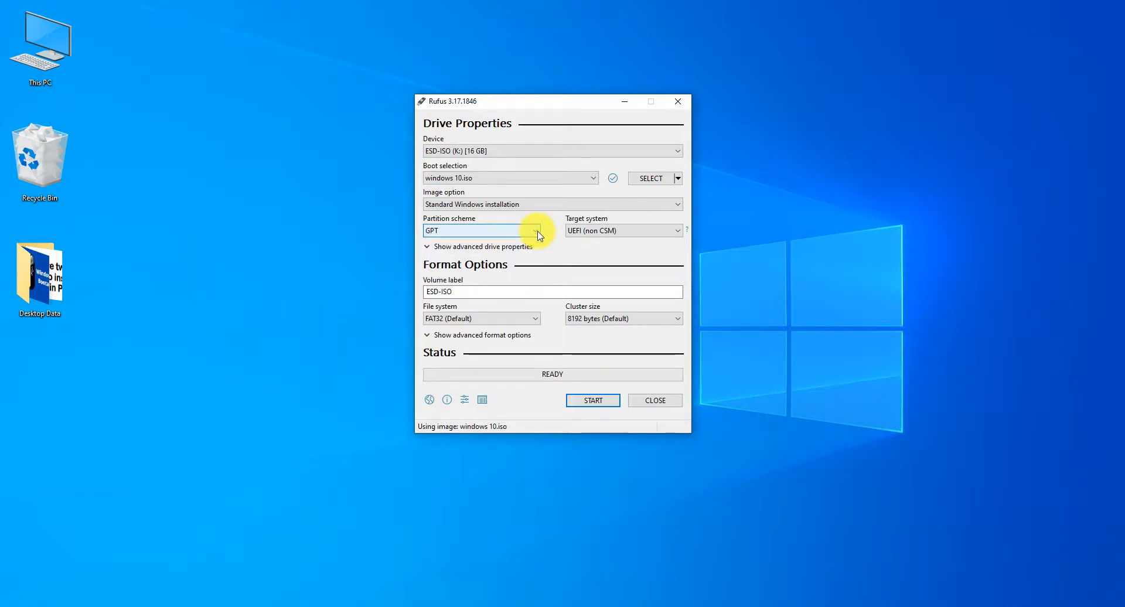
{"action": "left_click", "coordinate": [537, 233]}
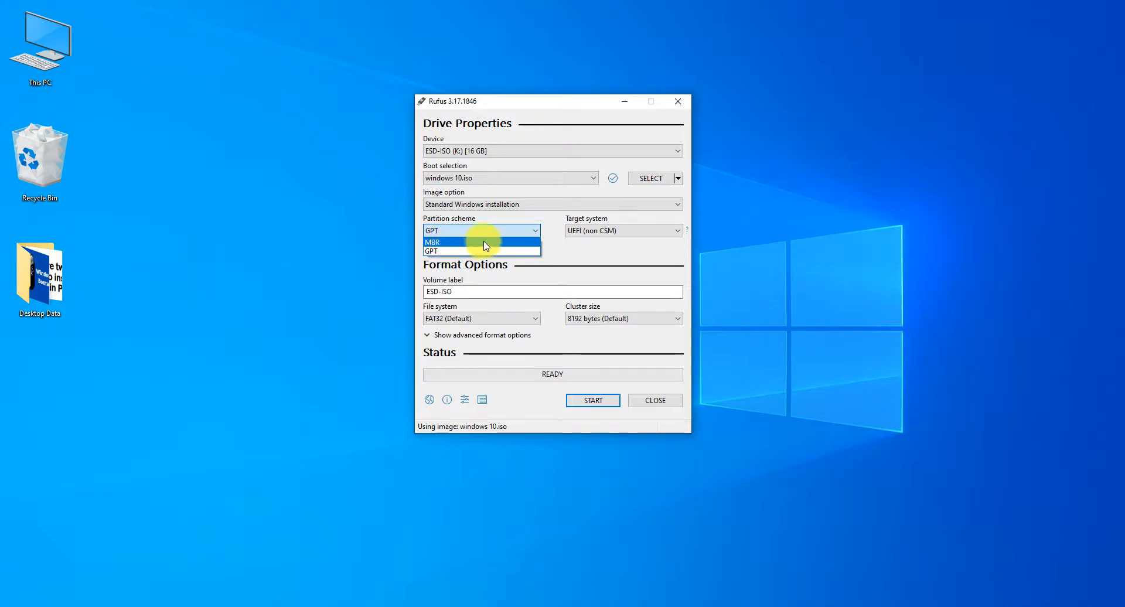
{"action": "left_click", "coordinate": [519, 253]}
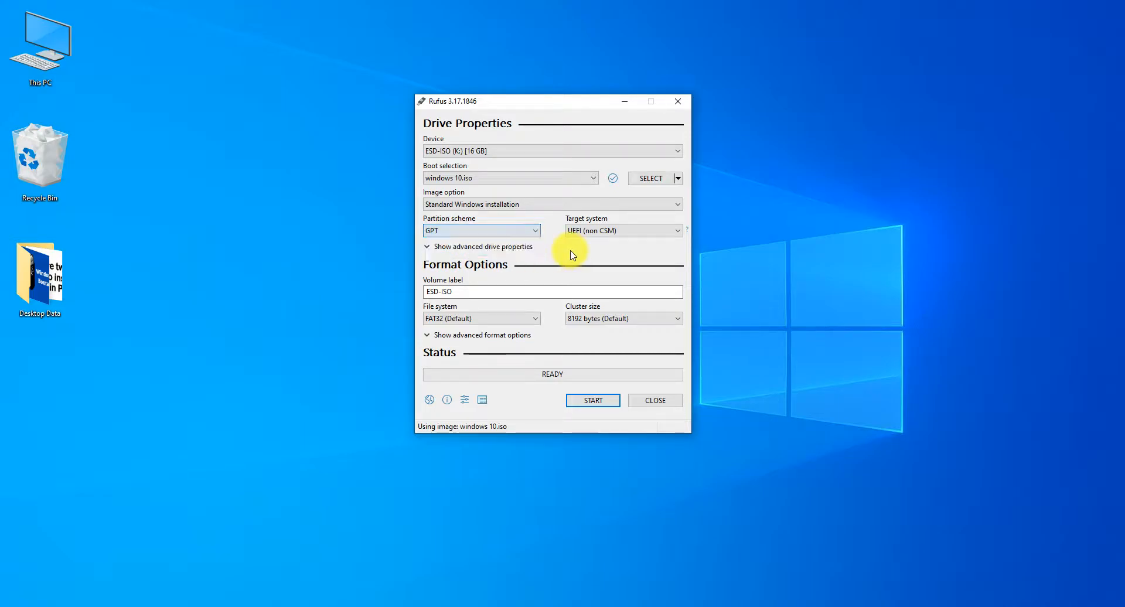
{"action": "left_click", "coordinate": [534, 230]}
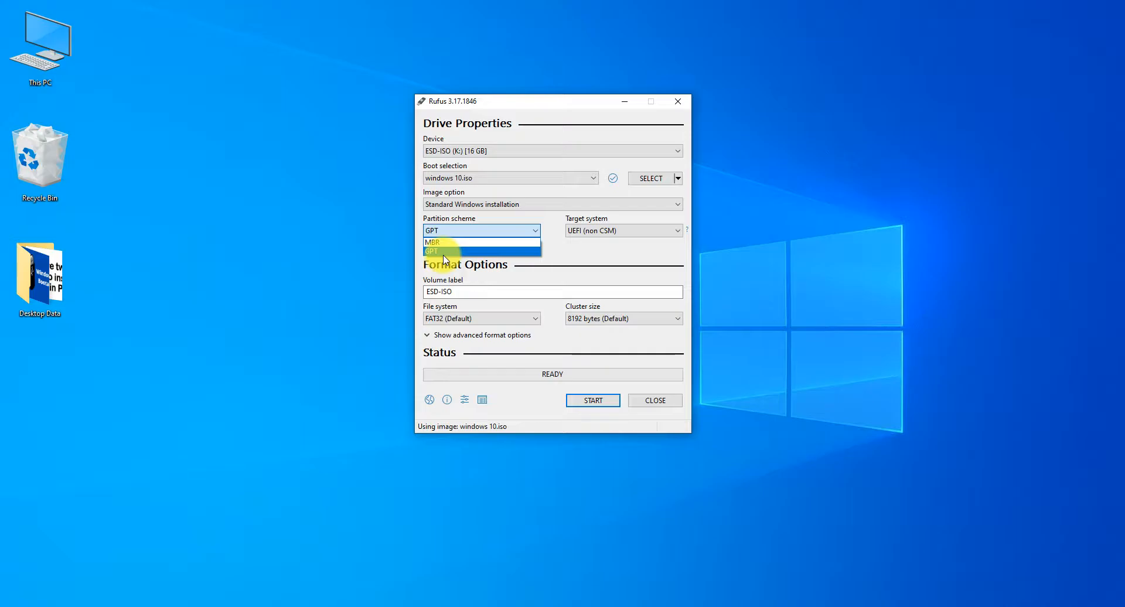
{"action": "left_click", "coordinate": [560, 260]}
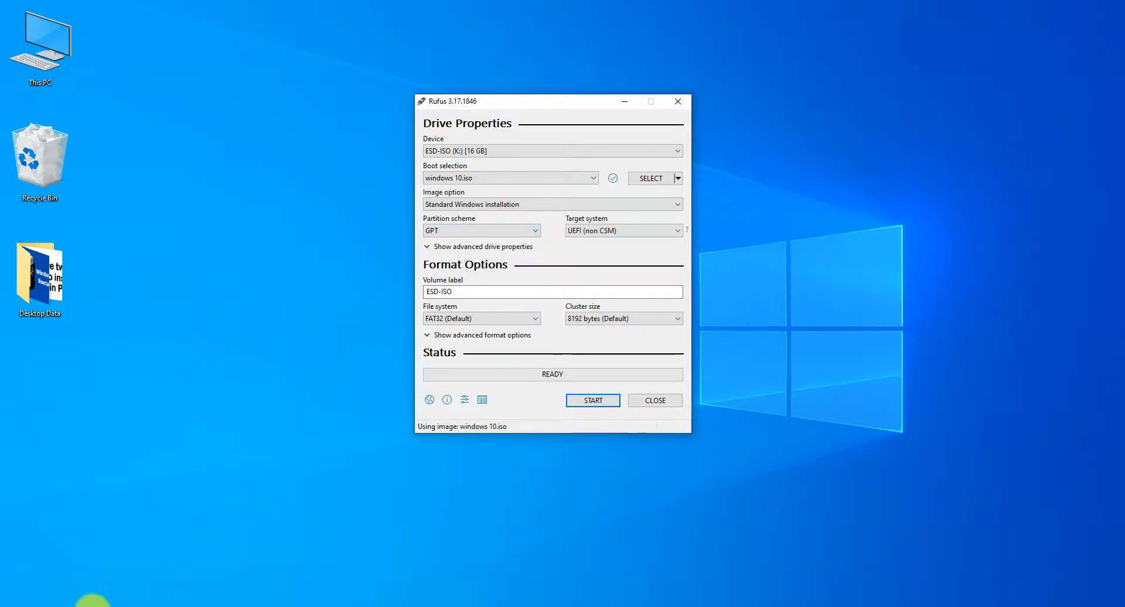
Step: Search Windows for the Run dialog and use it to launch Command Prompt with cmd
{"action": "left_click", "coordinate": [93, 606]}
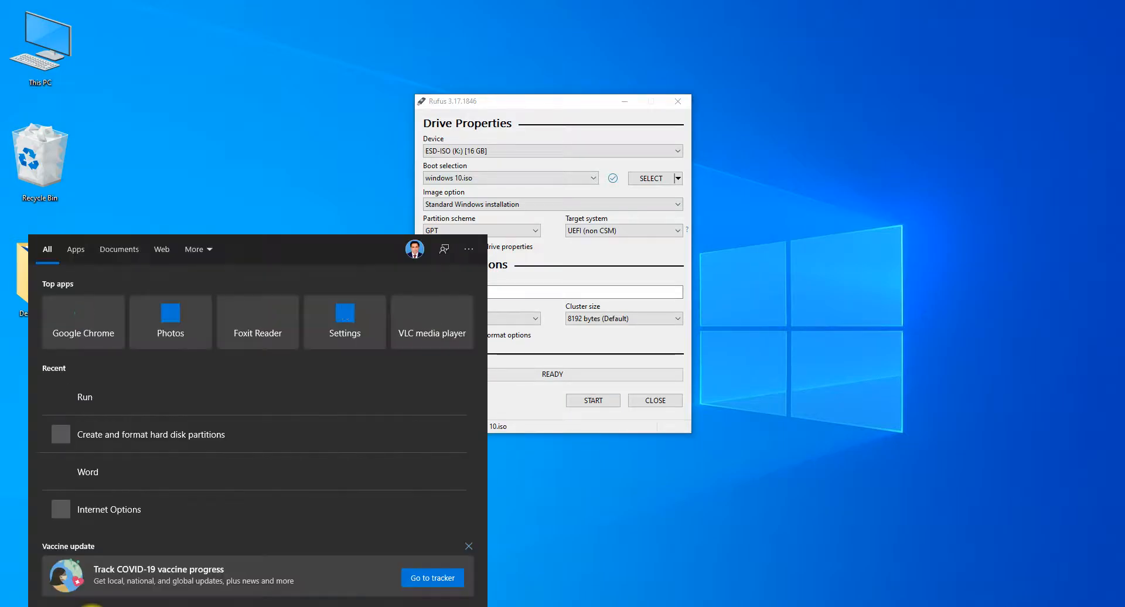
{"action": "type", "text": "run"}
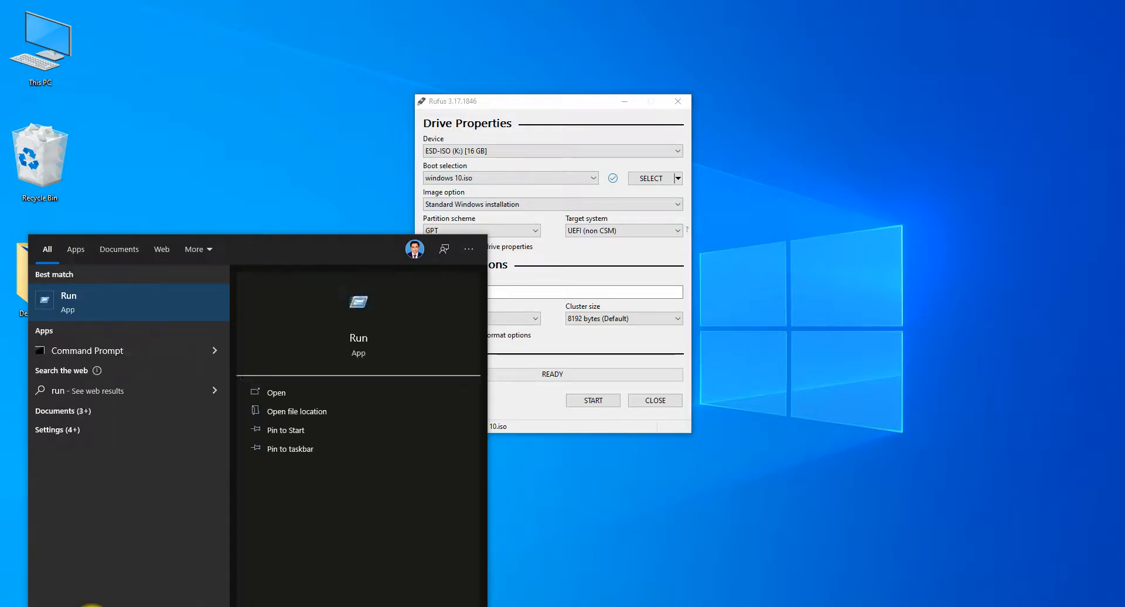
{"action": "key", "text": "Return"}
{"action": "type", "text": "c"}
{"action": "key", "text": "BackSpace"}
{"action": "type", "text": "c"}
{"action": "key", "text": "BackSpace"}
{"action": "type", "text": "cmd"}
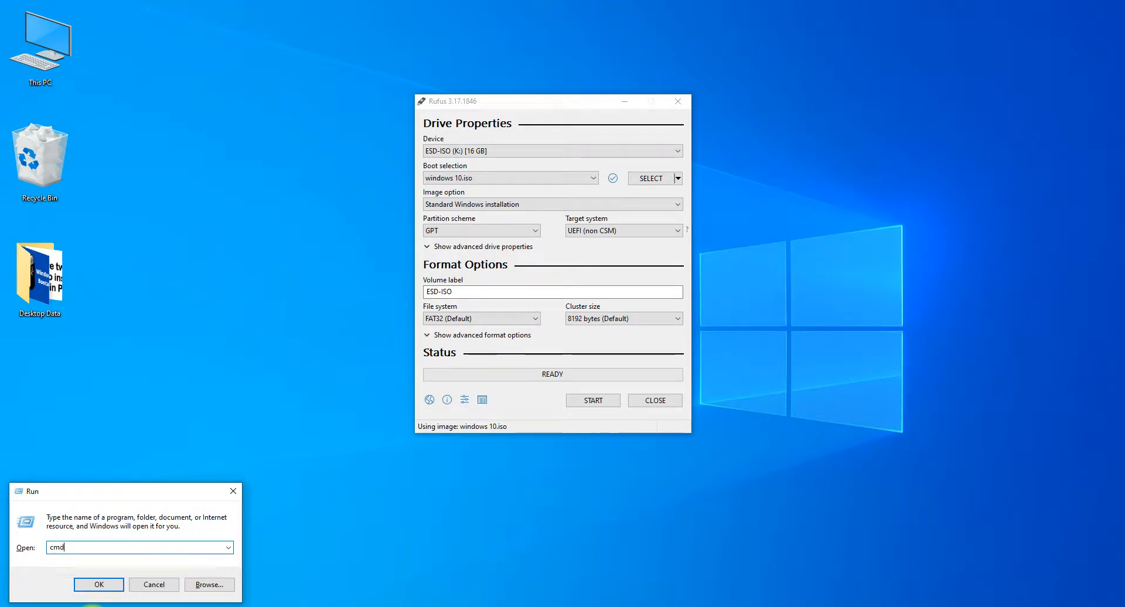
{"action": "key", "text": "Return"}
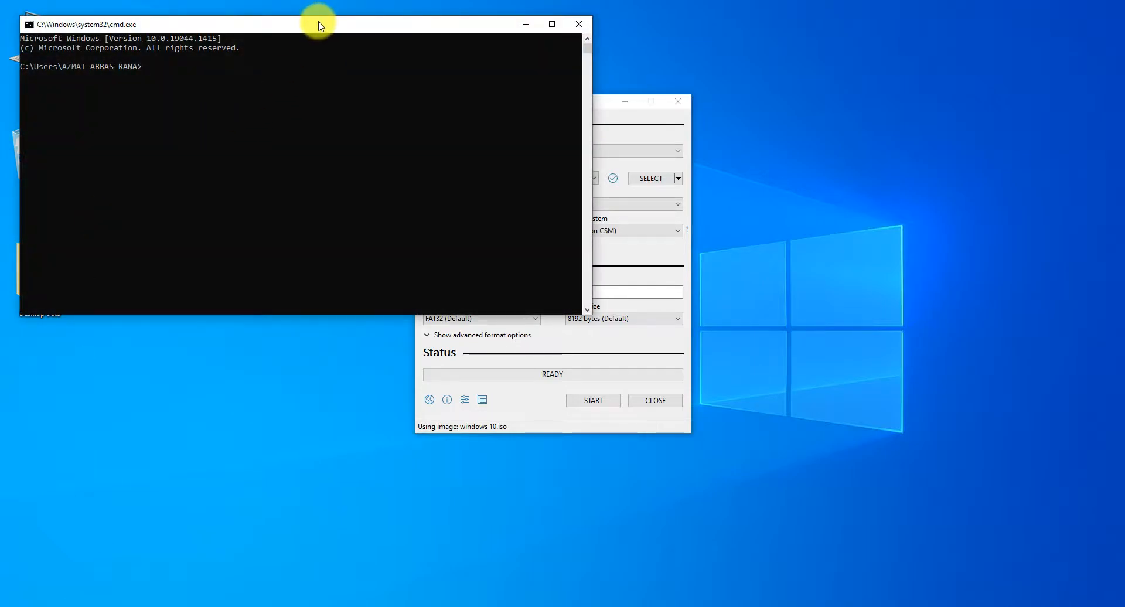
Step: Reposition the Command Prompt window, start diskpart and run list disk to check which disks use GPT
{"action": "left_click_drag", "start_coordinate": [316, 23], "coordinate": [576, 76]}
{"action": "type", "text": "diskpar"}
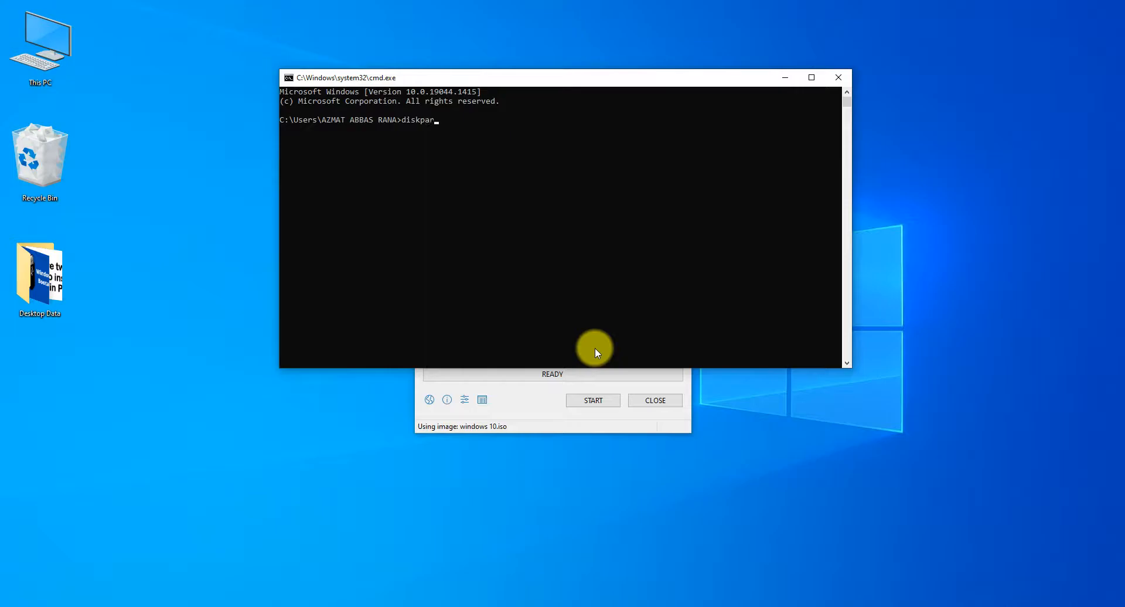
{"action": "type", "text": "t"}
{"action": "key", "text": "Return"}
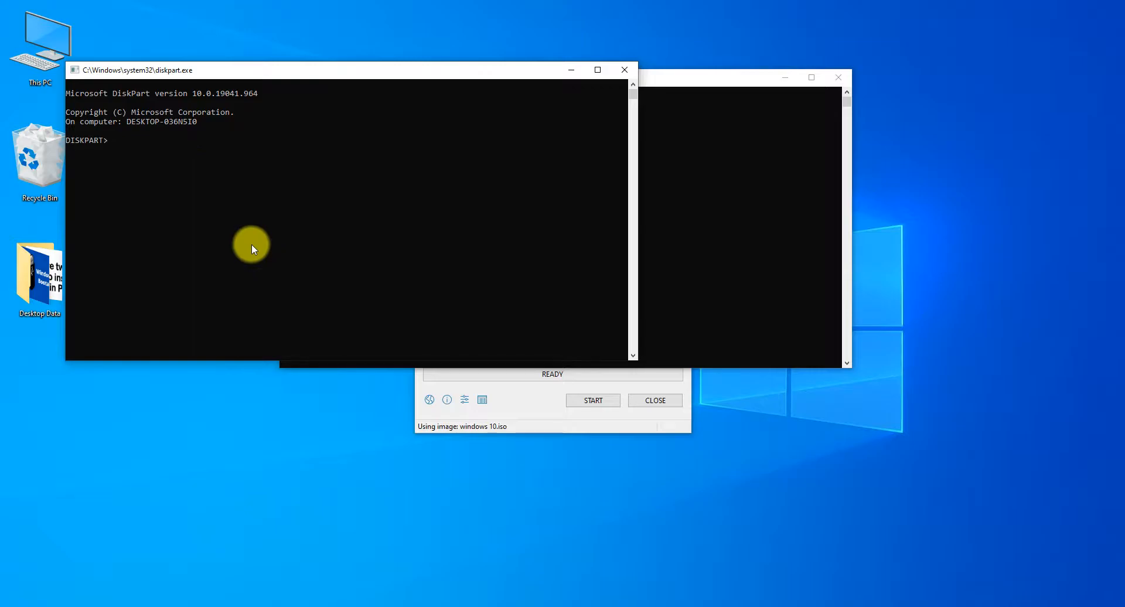
{"action": "type", "text": "list disk"}
{"action": "key", "text": "Return"}
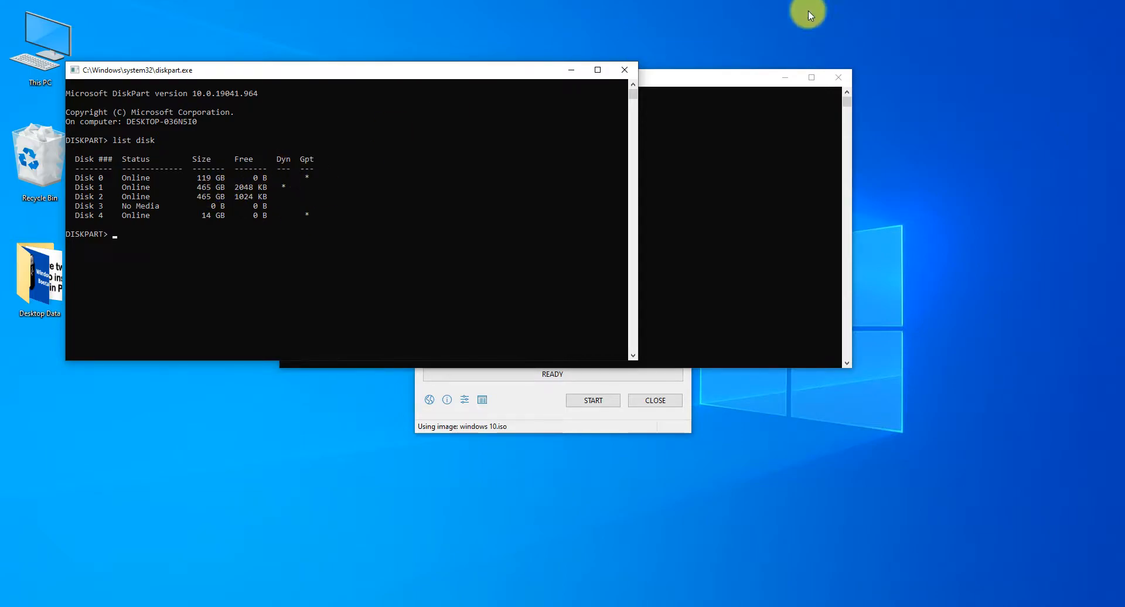
Step: Close the DiskPart and Command Prompt windows and refresh the desktop
{"action": "left_click", "coordinate": [213, 177]}
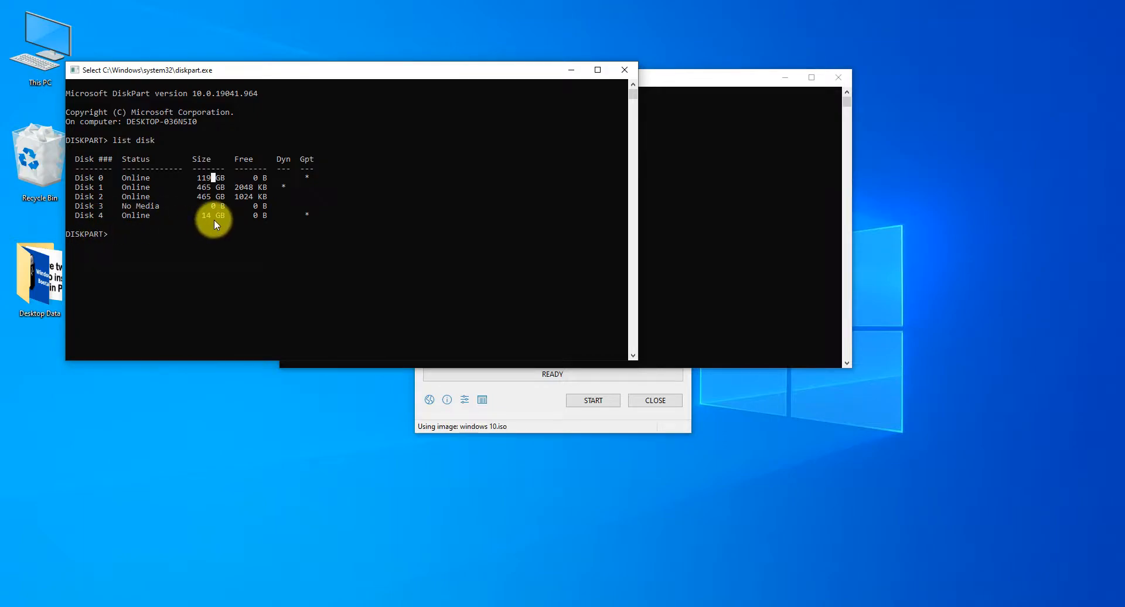
{"action": "left_click", "coordinate": [625, 70]}
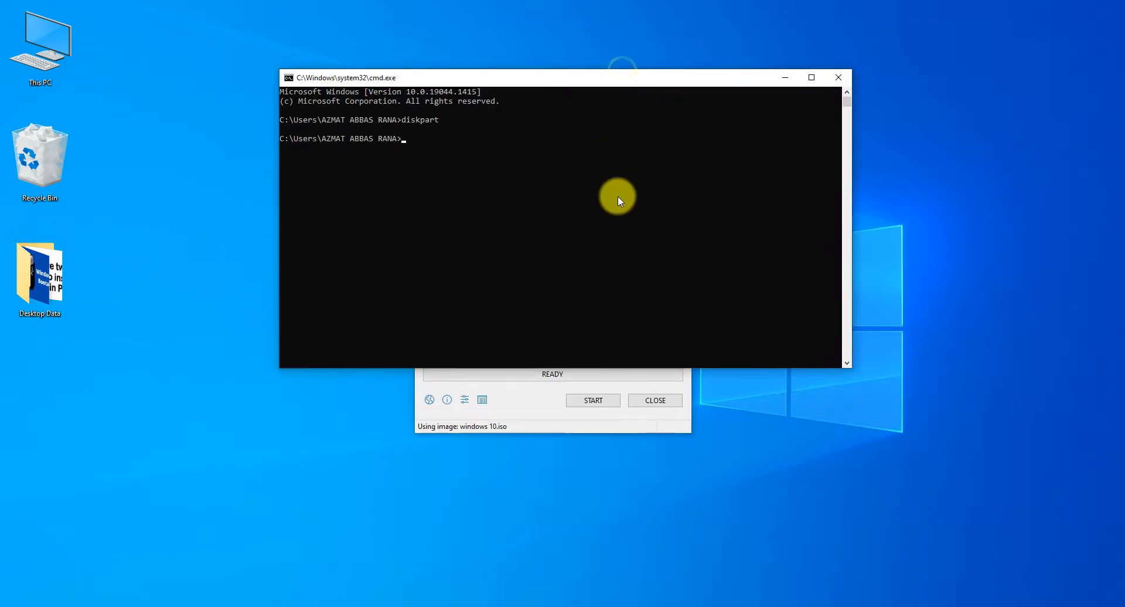
{"action": "left_click", "coordinate": [838, 77]}
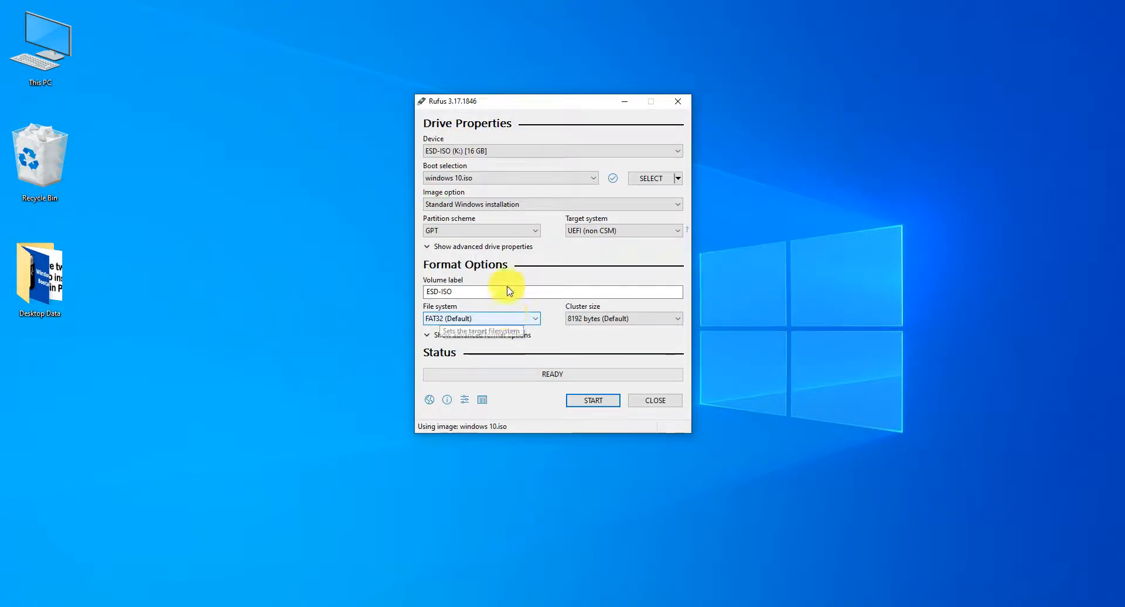
{"action": "right_click", "coordinate": [266, 243]}
{"action": "left_click", "coordinate": [293, 271]}
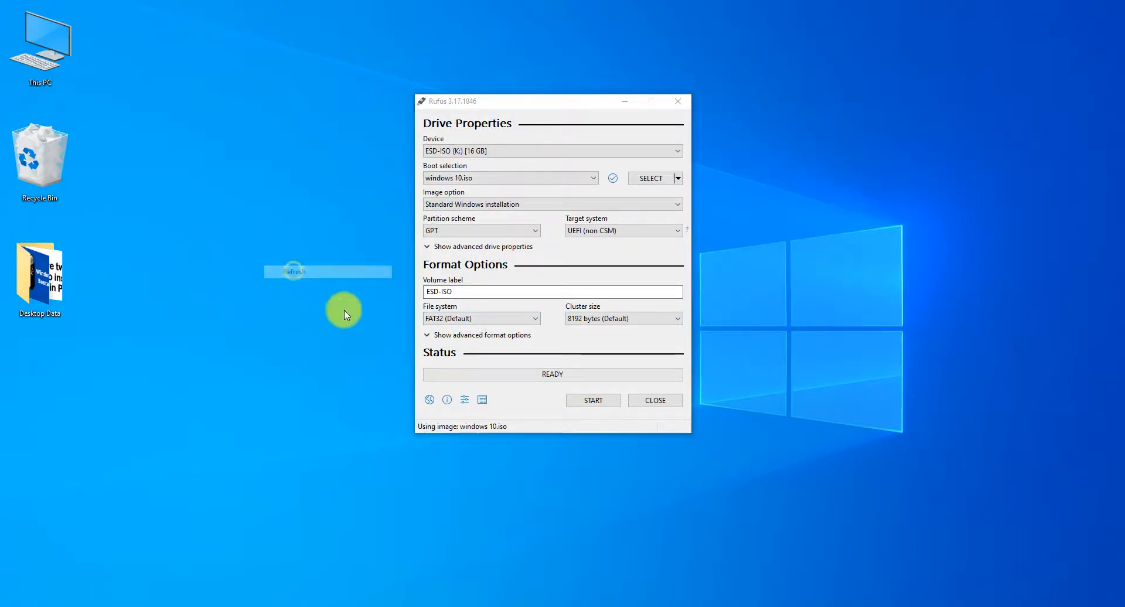
Step: Open the properties of Local Disk (C:) from This PC and get the folder window out of the way
{"action": "double_click", "coordinate": [52, 39]}
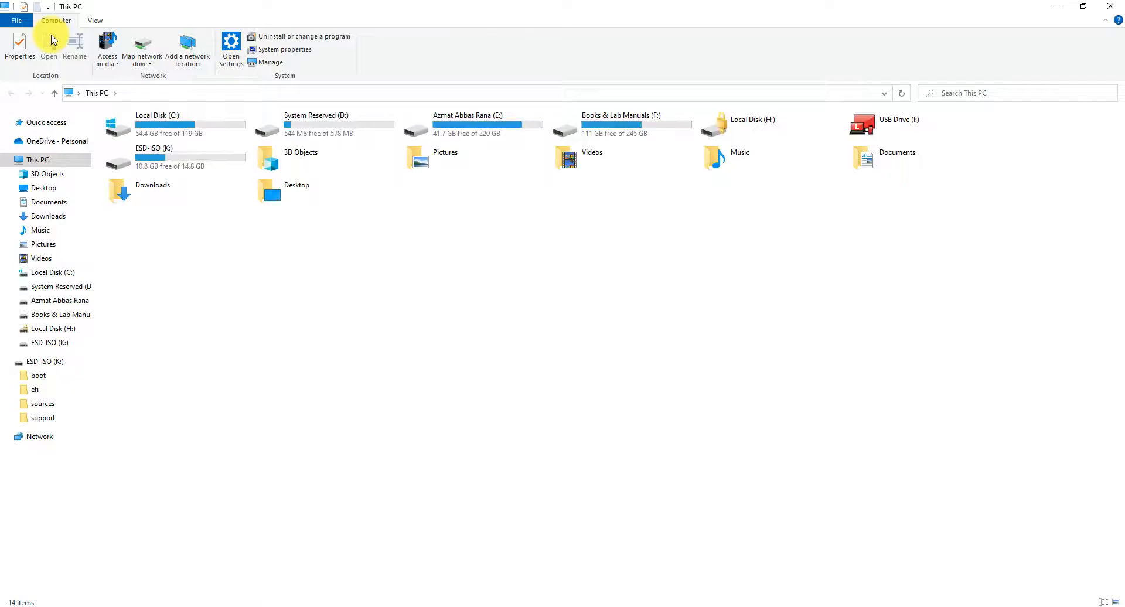
{"action": "right_click", "coordinate": [183, 125]}
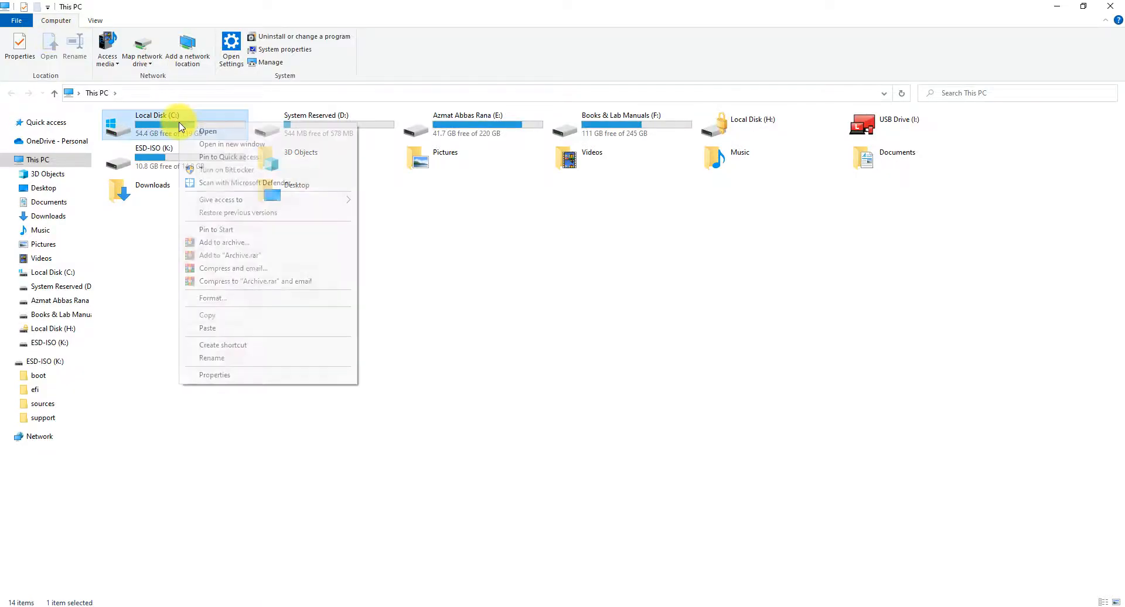
{"action": "left_click", "coordinate": [221, 377]}
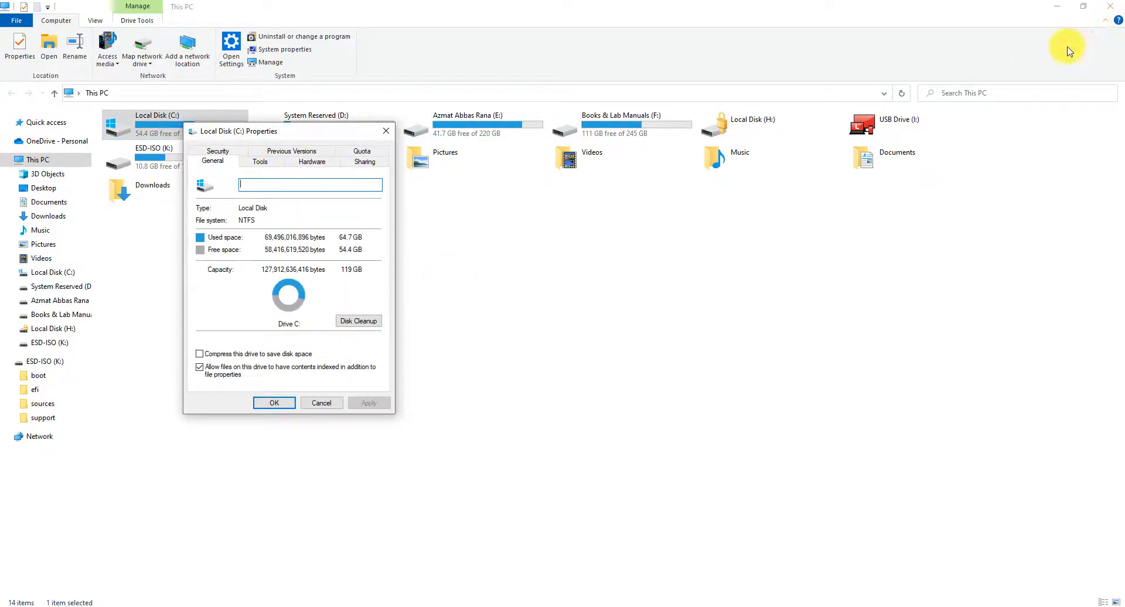
{"action": "left_click", "coordinate": [1072, 8]}
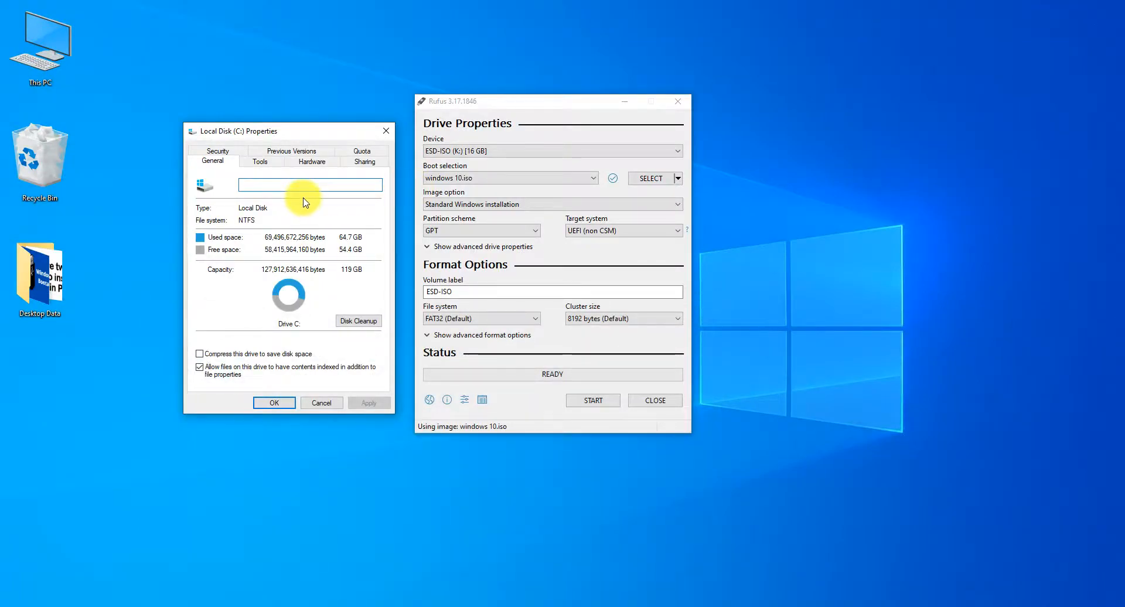
Step: Open the SAMSUNG MZ7TE128HMGR device's properties from the drive's hardware list and request its volume information
{"action": "left_click", "coordinate": [312, 162]}
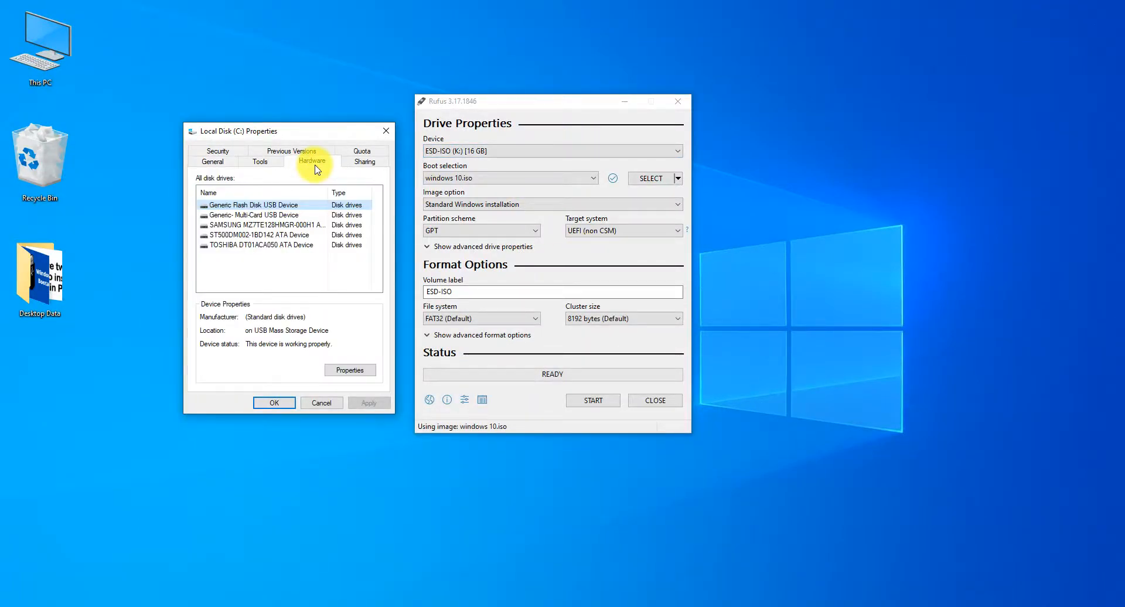
{"action": "left_click", "coordinate": [268, 226]}
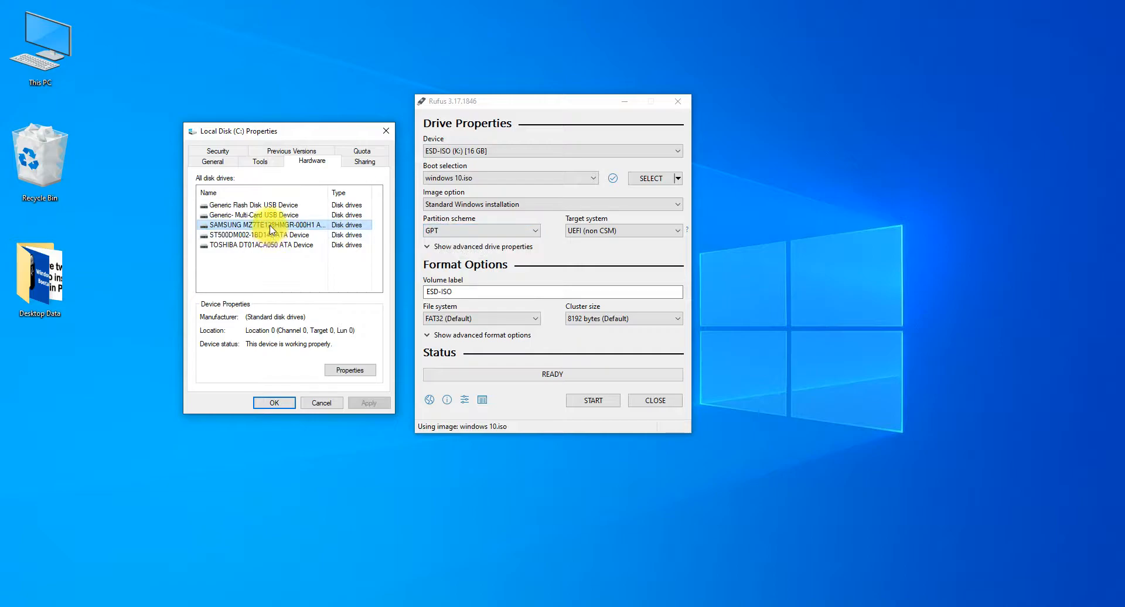
{"action": "left_click", "coordinate": [350, 371]}
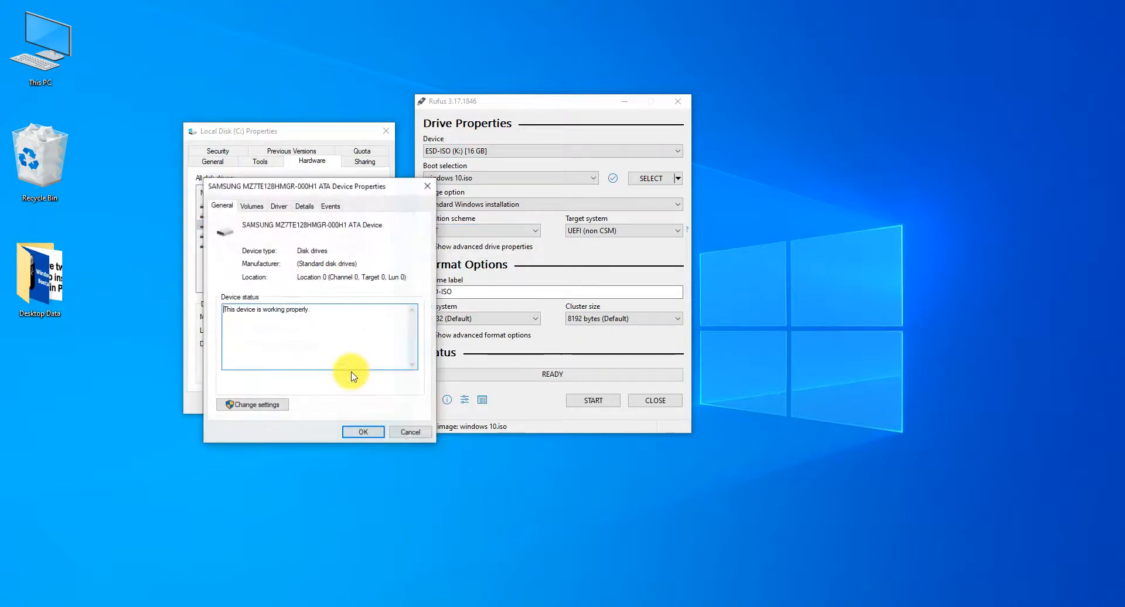
{"action": "left_click", "coordinate": [257, 208]}
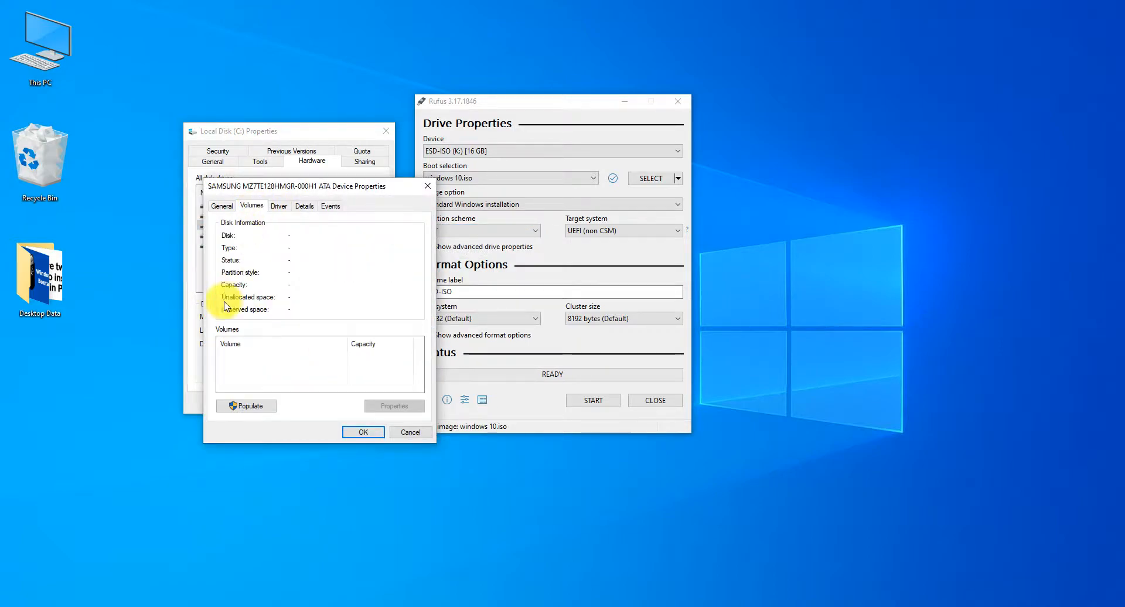
{"action": "left_click", "coordinate": [249, 406]}
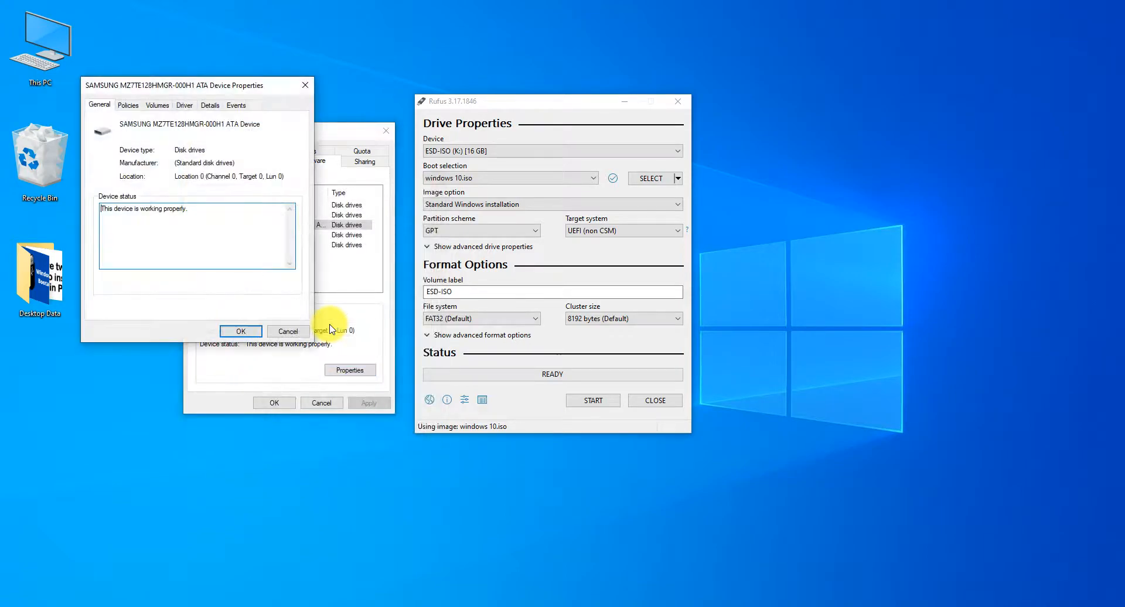
Step: Reposition the Samsung device properties, populate its volume information to check the partition style, and close the dialog
{"action": "left_click_drag", "start_coordinate": [248, 85], "coordinate": [611, 94]}
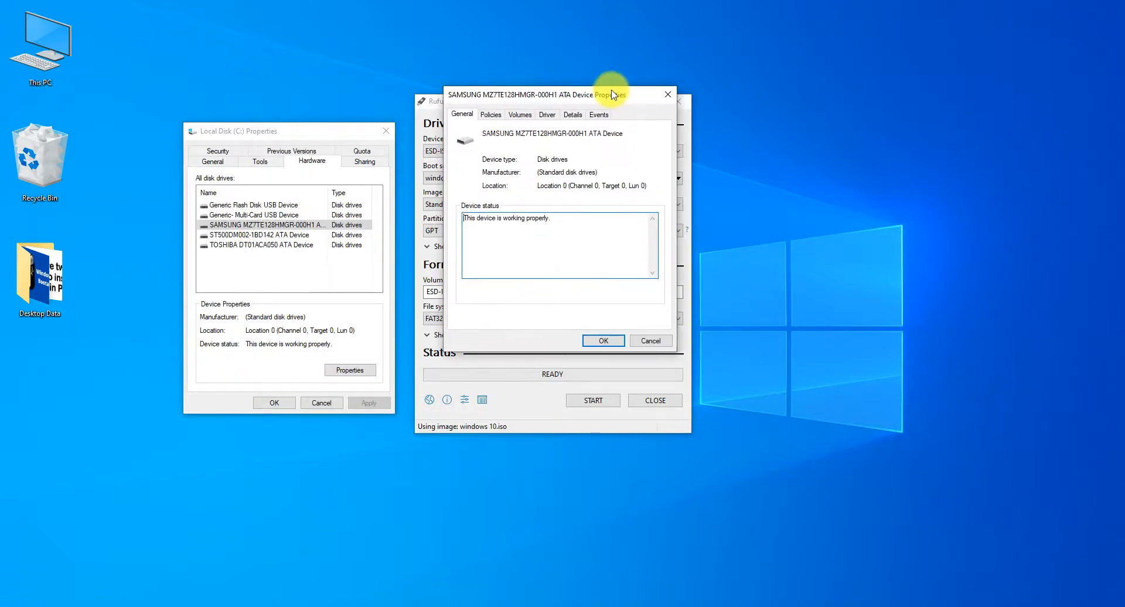
{"action": "left_click", "coordinate": [518, 115]}
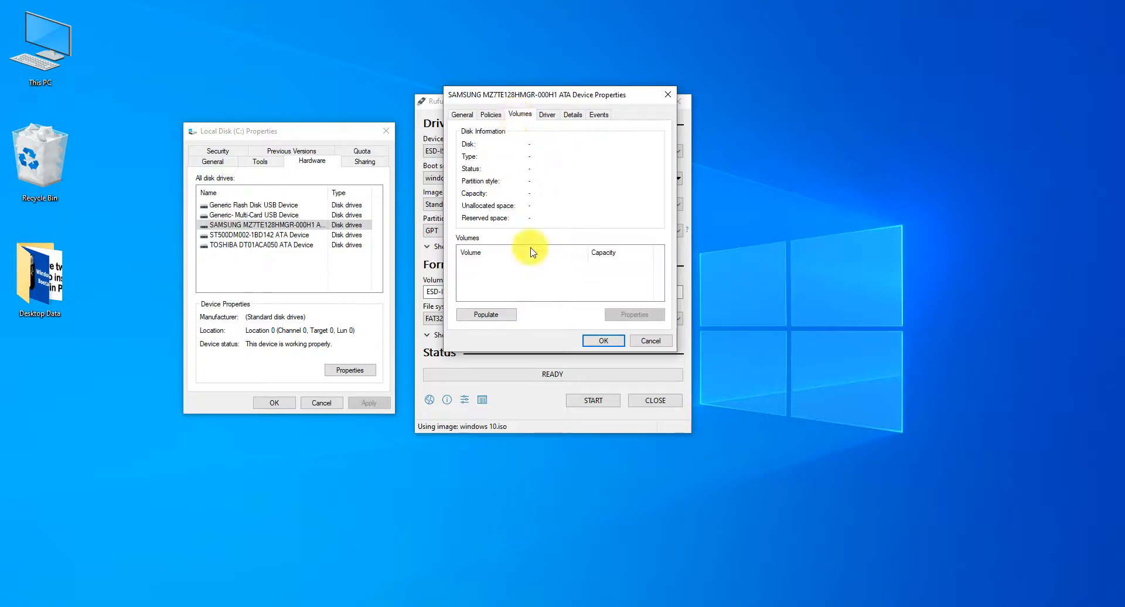
{"action": "left_click", "coordinate": [491, 315]}
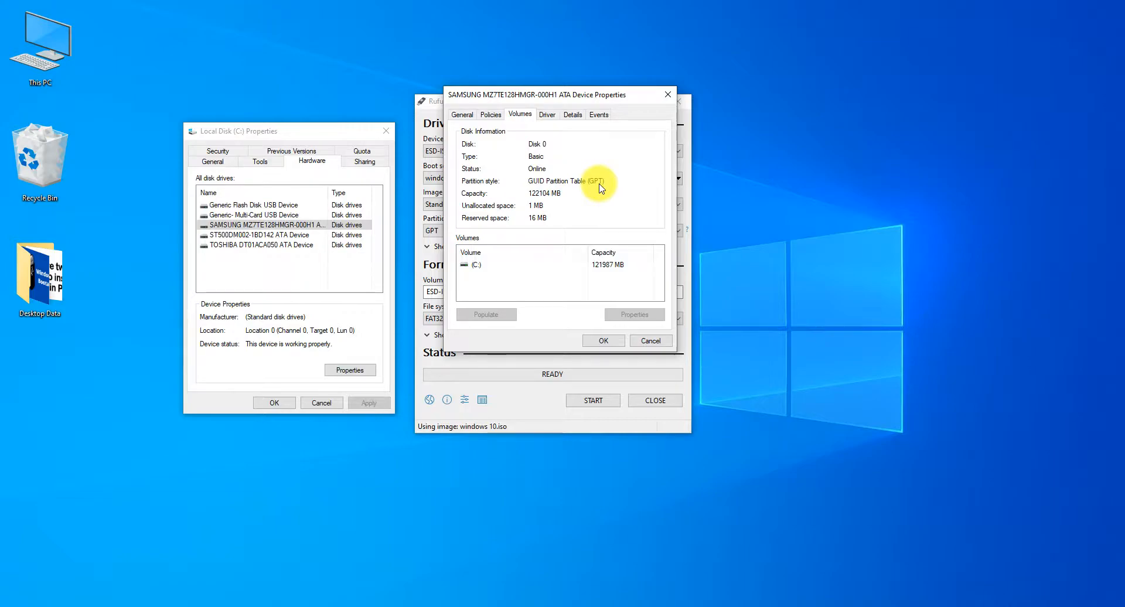
{"action": "left_click", "coordinate": [668, 94]}
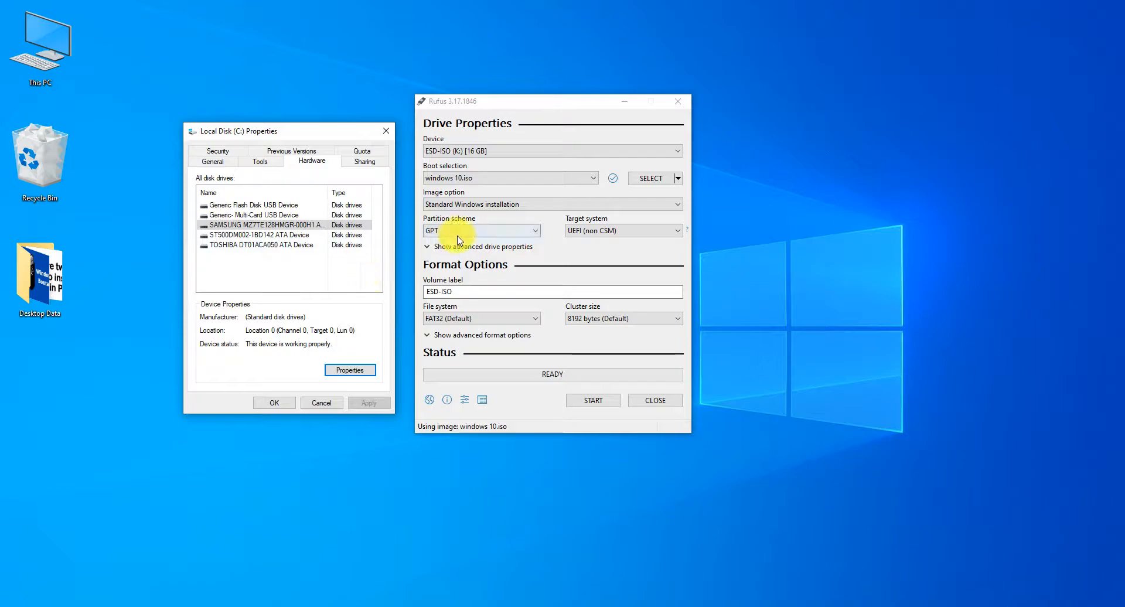
Step: Keep GPT as the partition scheme and close the Local Disk (C:) properties
{"action": "left_click", "coordinate": [535, 232]}
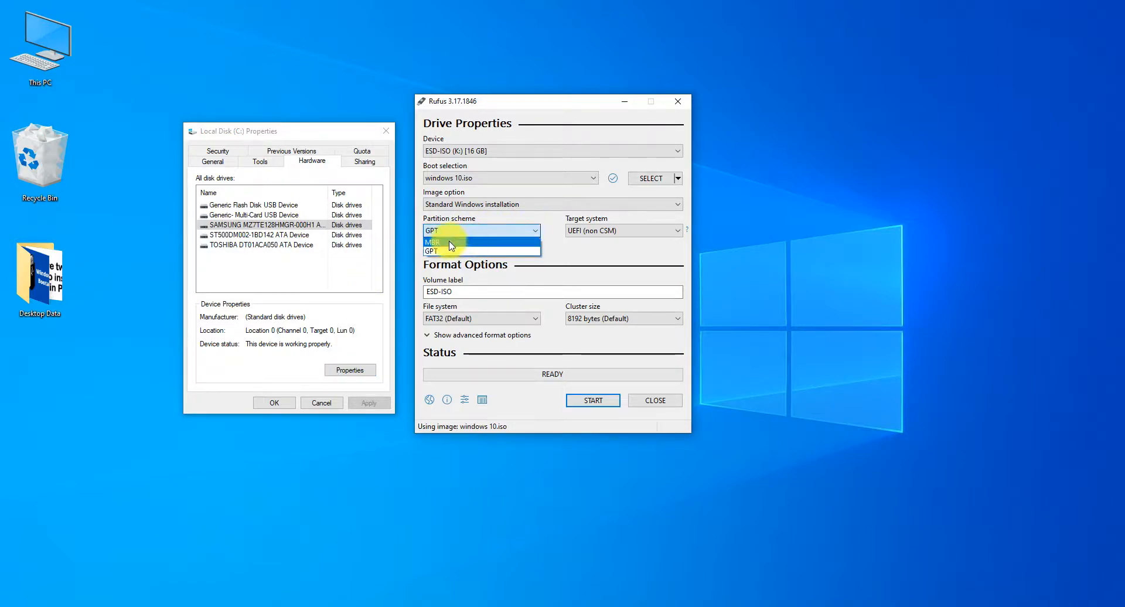
{"action": "left_click", "coordinate": [561, 246]}
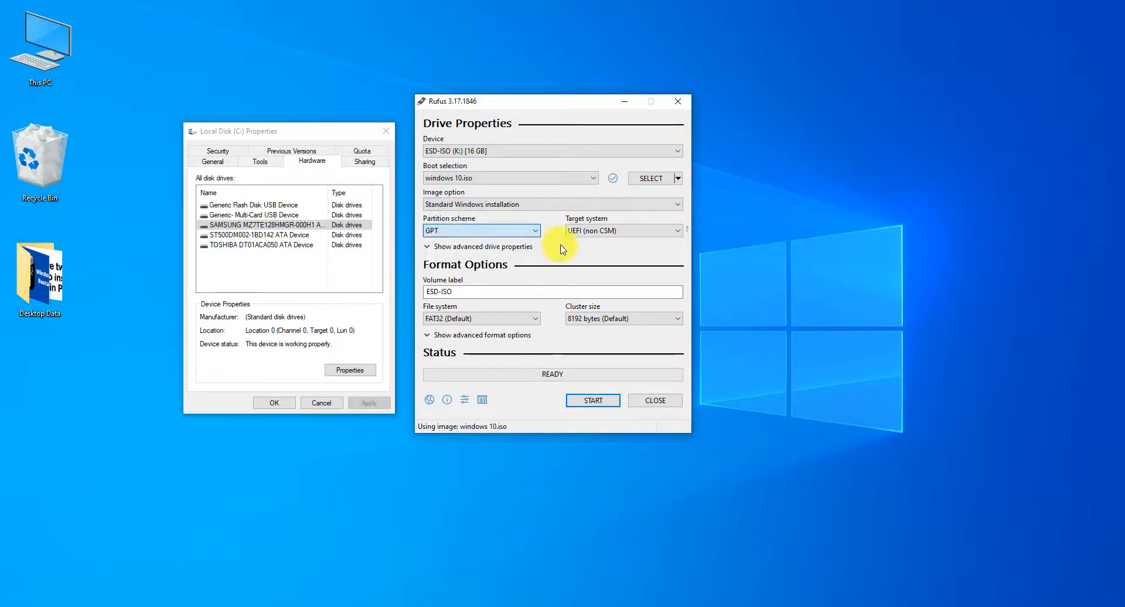
{"action": "left_click", "coordinate": [382, 130]}
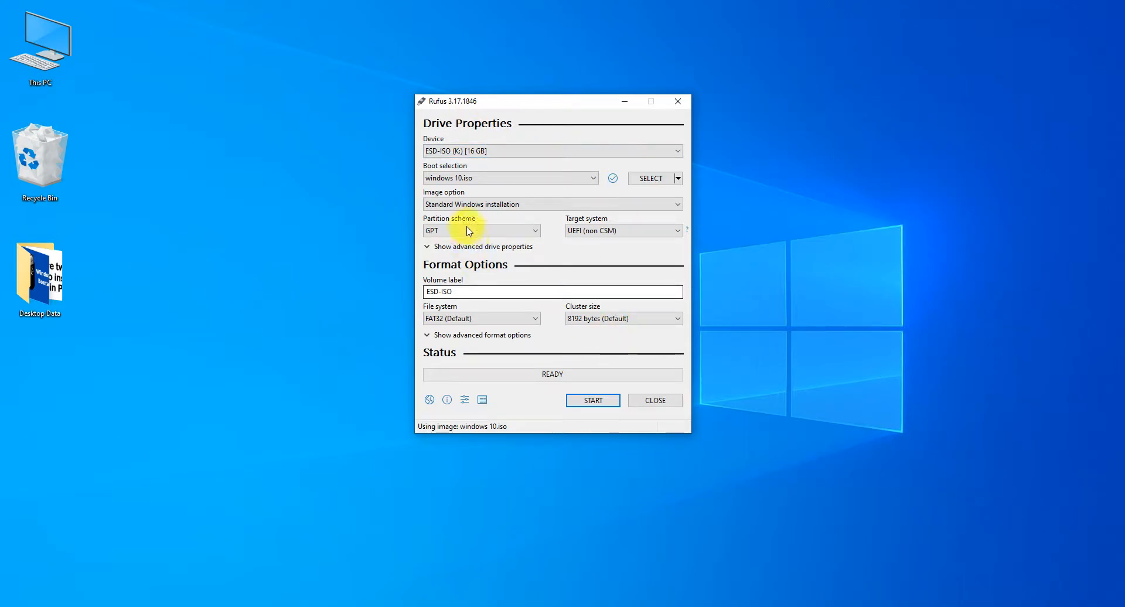
Step: Start writing windows 10.iso to the ESD-ISO (K:) drive and accept the erasure of all its data
{"action": "left_click", "coordinate": [593, 402]}
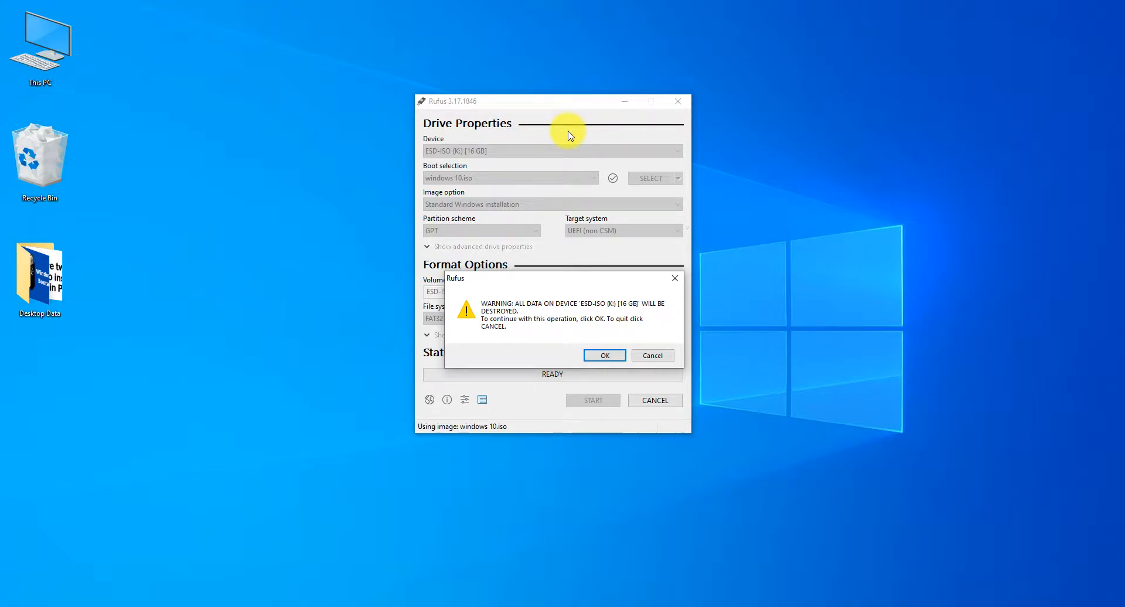
{"action": "left_click_drag", "start_coordinate": [530, 285], "coordinate": [529, 253]}
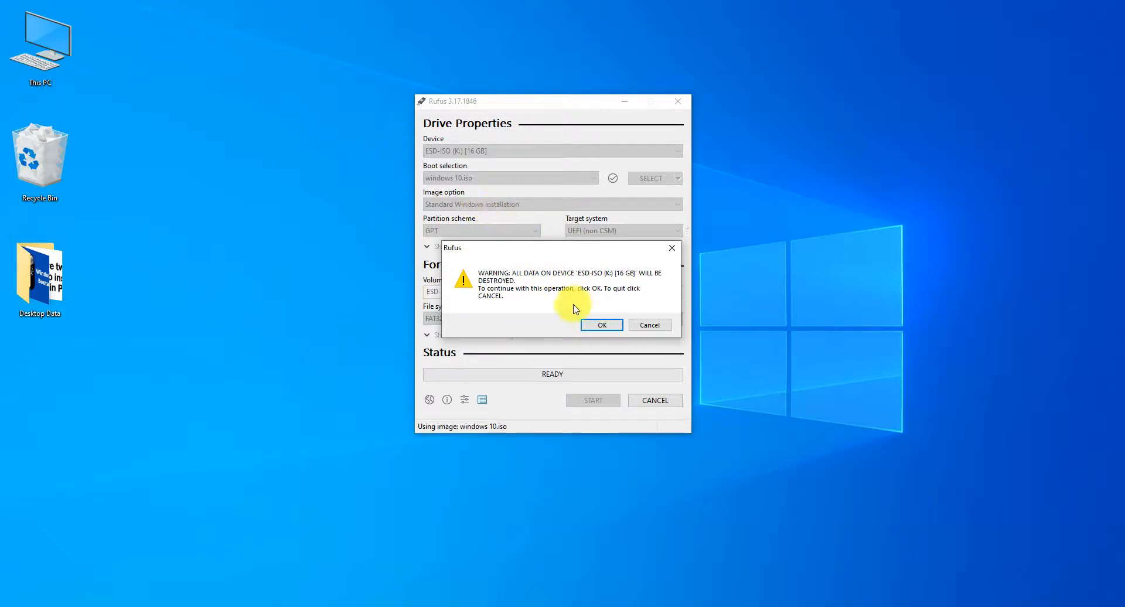
{"action": "left_click_drag", "start_coordinate": [540, 254], "coordinate": [538, 245]}
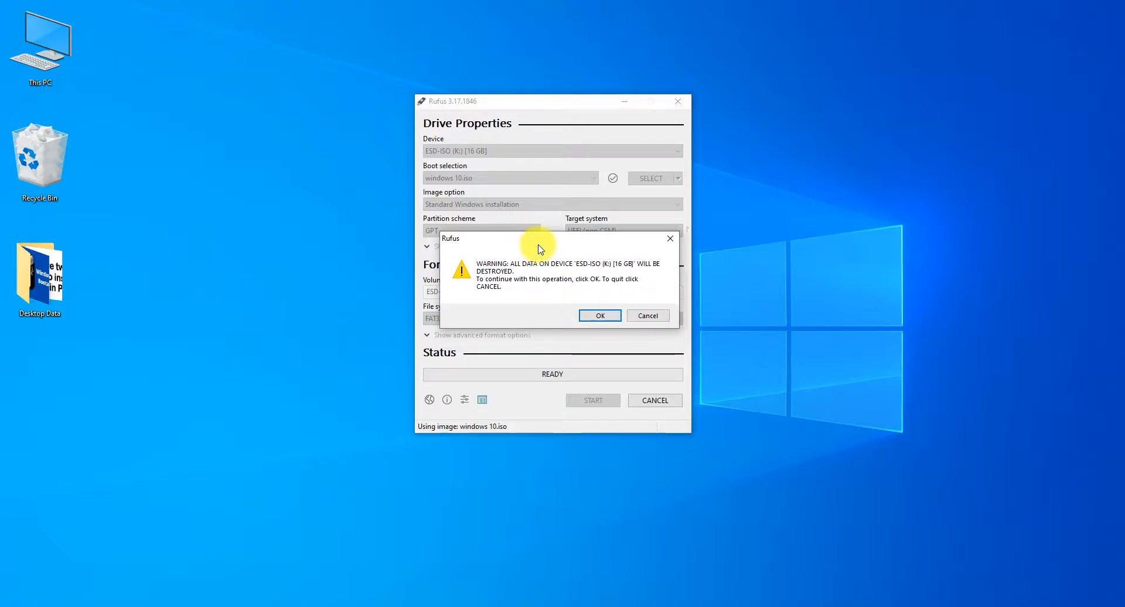
{"action": "left_click", "coordinate": [600, 316]}
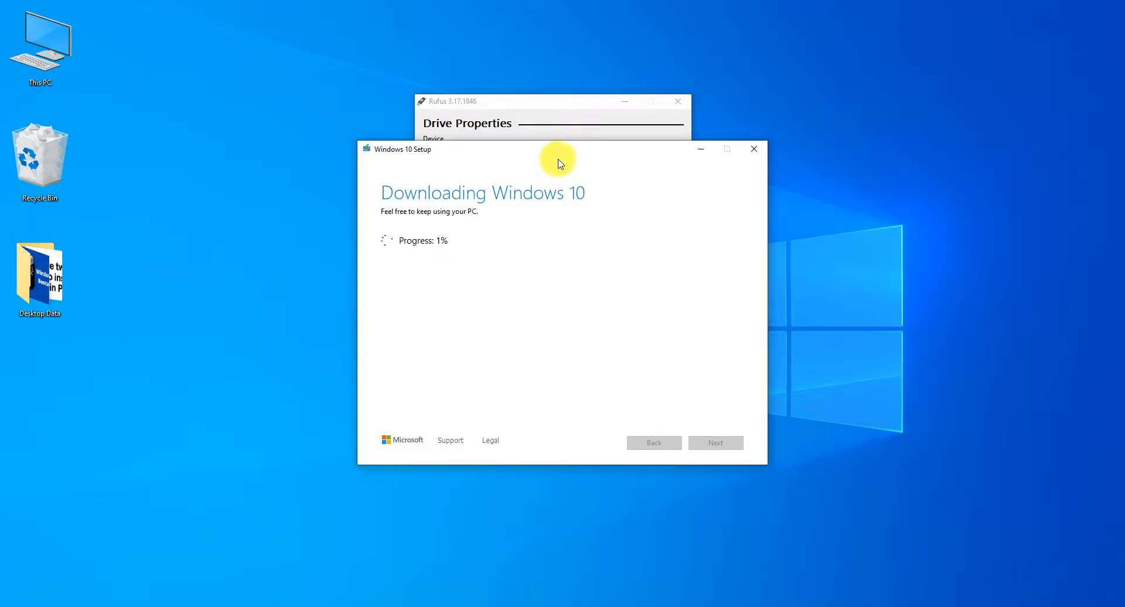
Step: Move the Windows 10 Setup window off the Rufus window to check the ISO copy progress
{"action": "mouse_move", "coordinate": [556, 157]}
{"action": "left_mouse_down"}
{"action": "mouse_move", "coordinate": [673, 156]}
{"action": "mouse_move", "coordinate": [545, 176]}
{"action": "mouse_move", "coordinate": [598, 301]}
{"action": "mouse_move", "coordinate": [456, 386]}
{"action": "mouse_move", "coordinate": [296, 208]}
{"action": "mouse_move", "coordinate": [966, 171]}
{"action": "mouse_move", "coordinate": [563, 163]}
{"action": "left_mouse_up"}
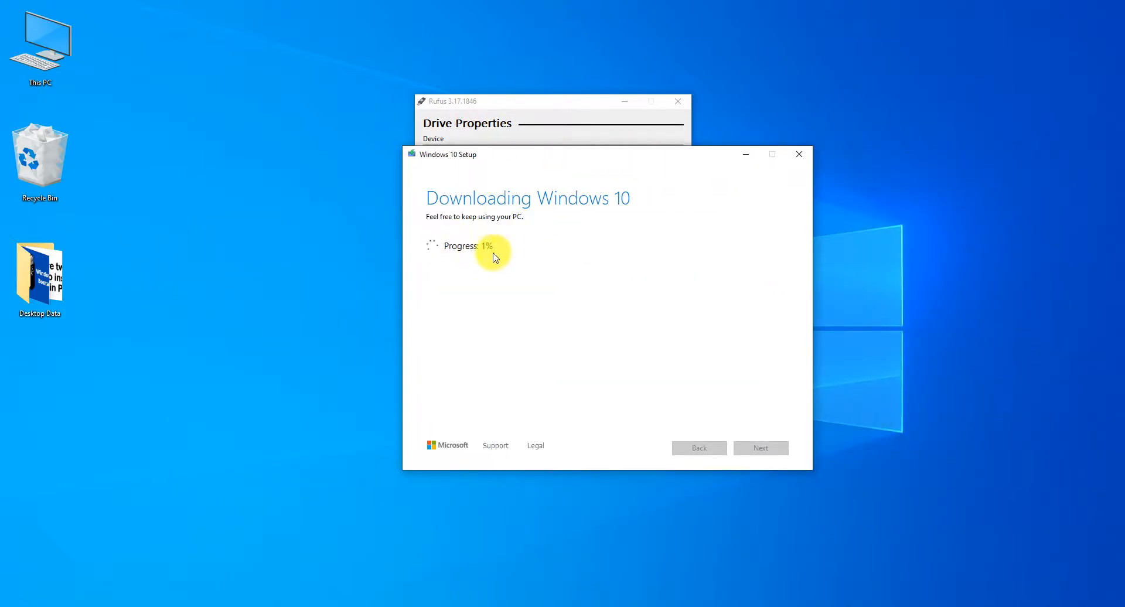
{"action": "left_click_drag", "start_coordinate": [514, 155], "coordinate": [110, 220]}
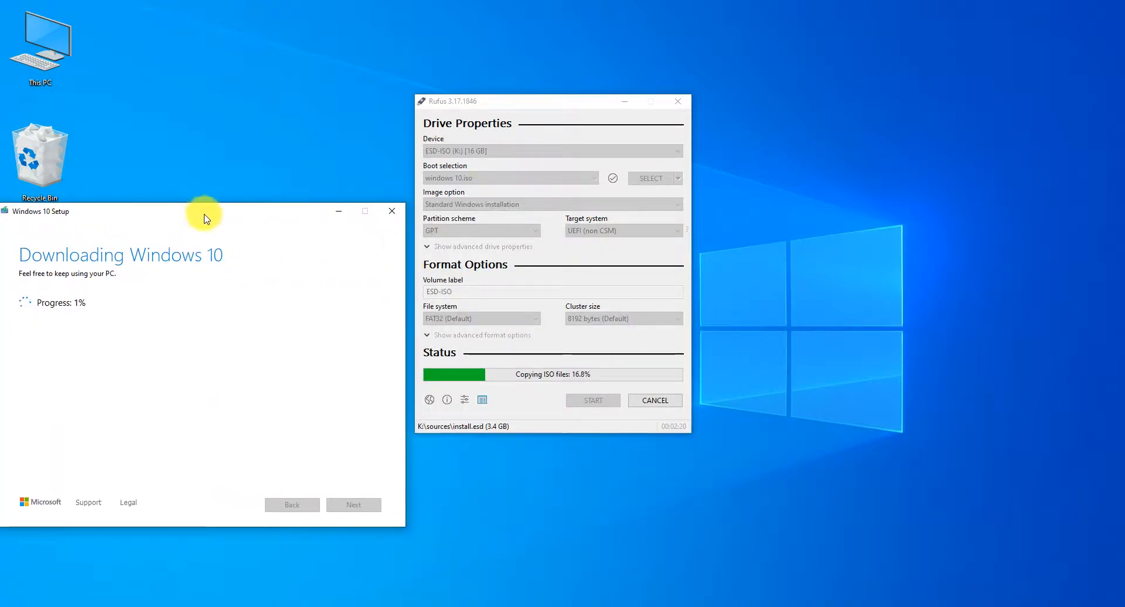
{"action": "left_click_drag", "start_coordinate": [206, 216], "coordinate": [186, 248]}
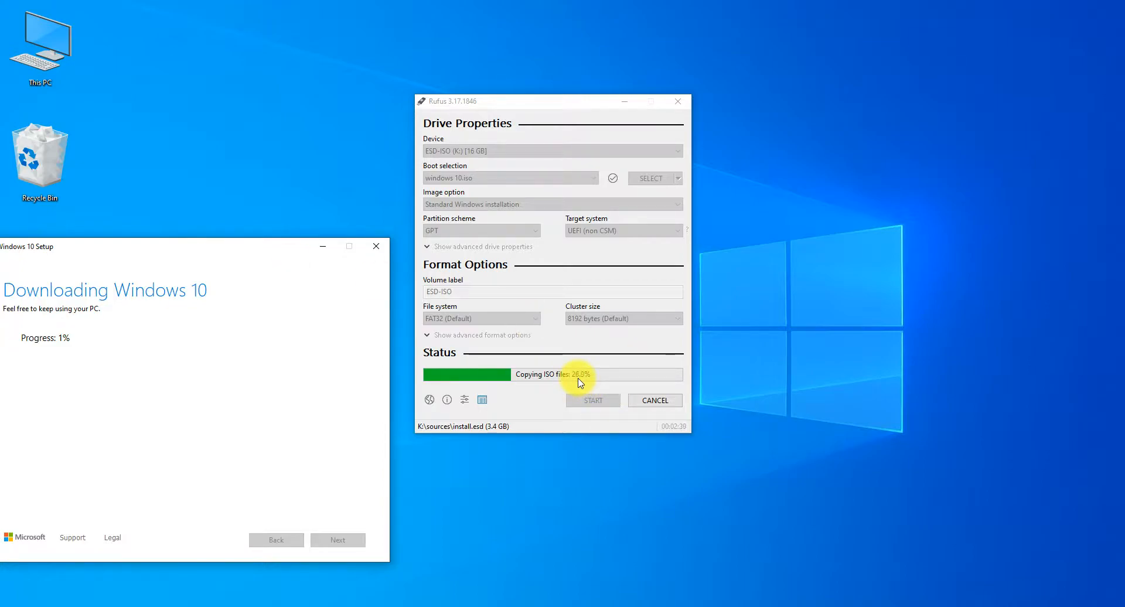
{"action": "left_click_drag", "start_coordinate": [241, 248], "coordinate": [937, 106]}
{"action": "left_click_drag", "start_coordinate": [817, 107], "coordinate": [876, 107]}
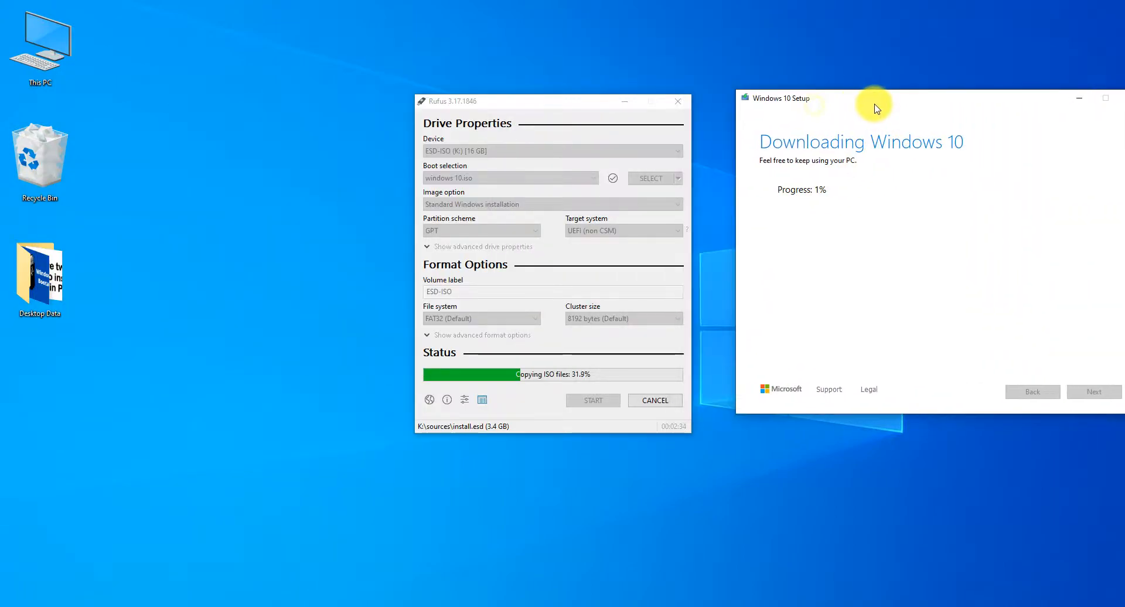
{"action": "left_click_drag", "start_coordinate": [859, 104], "coordinate": [701, 122]}
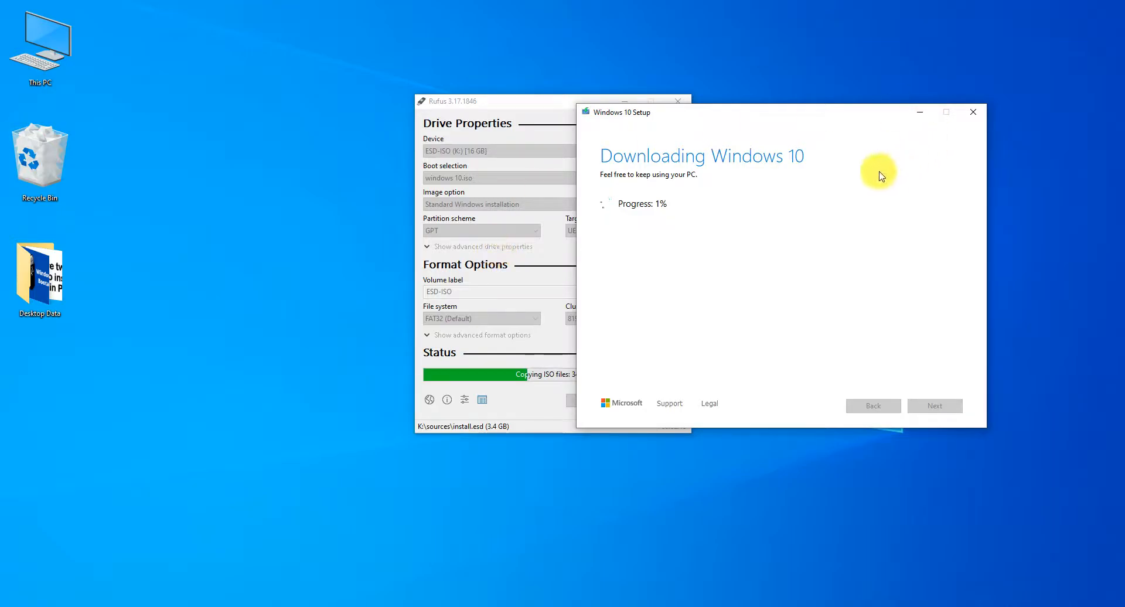
Step: Quit the Windows 10 Setup download, confirm the exit, and refresh the desktop
{"action": "left_click", "coordinate": [973, 115]}
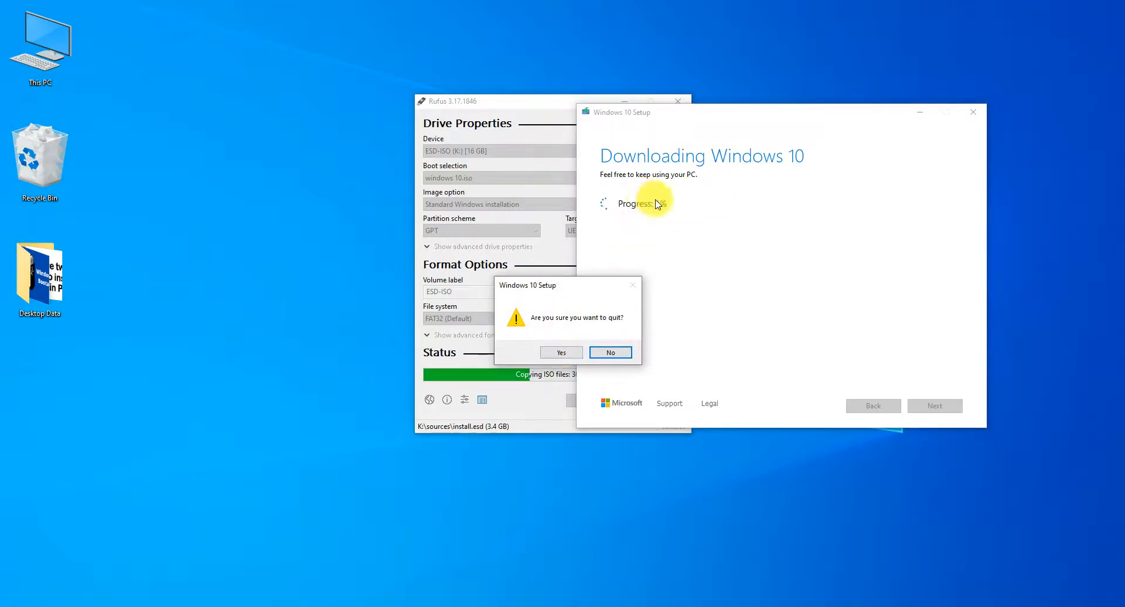
{"action": "left_click", "coordinate": [562, 353]}
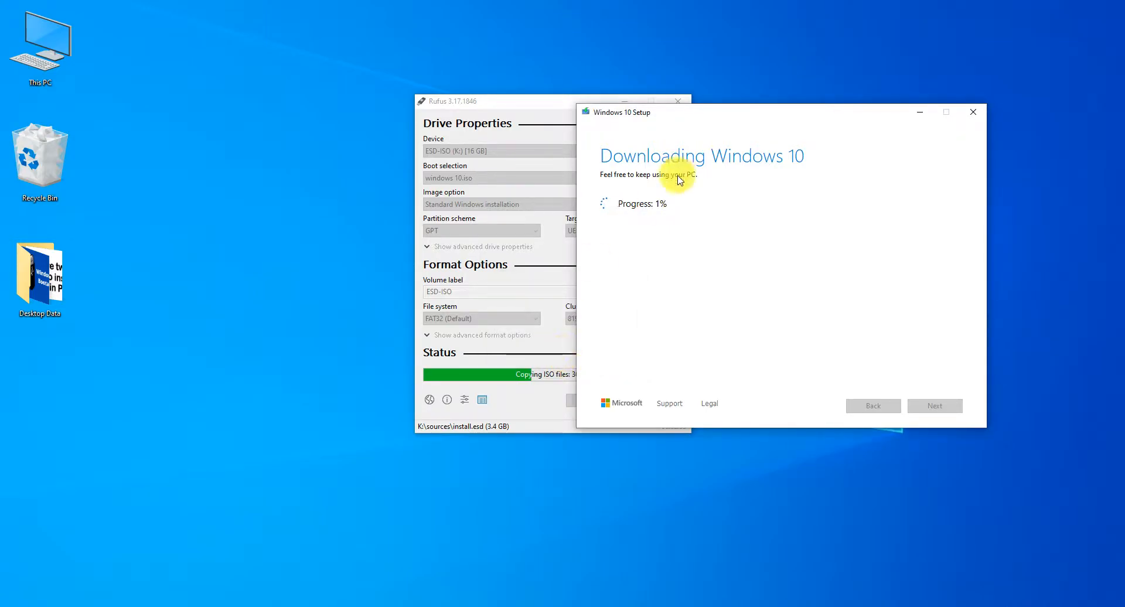
{"action": "right_click", "coordinate": [795, 43]}
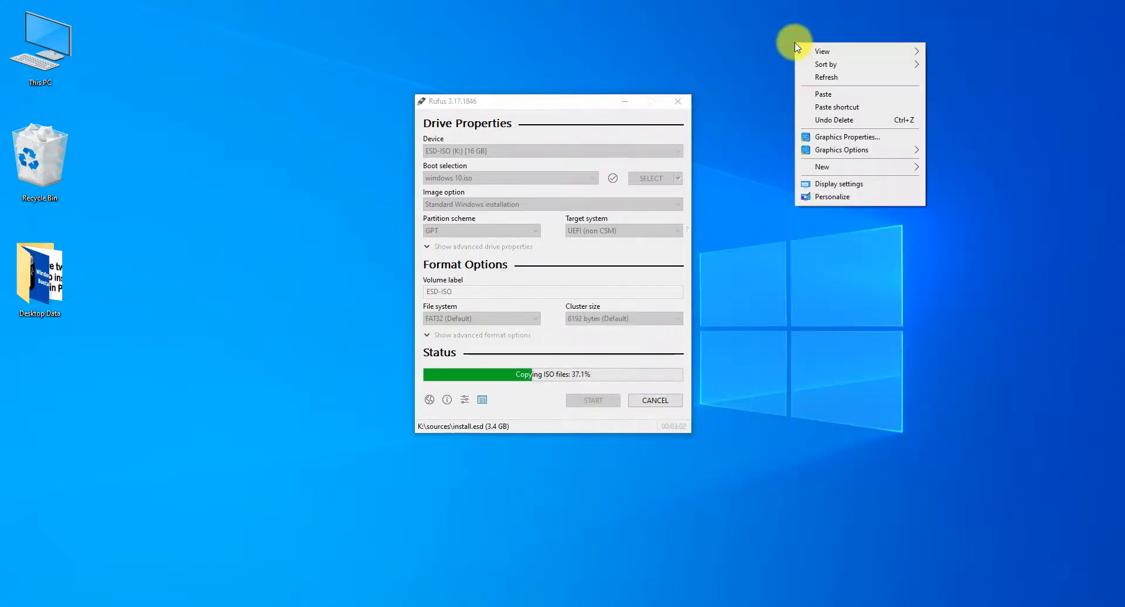
{"action": "left_click", "coordinate": [831, 79]}
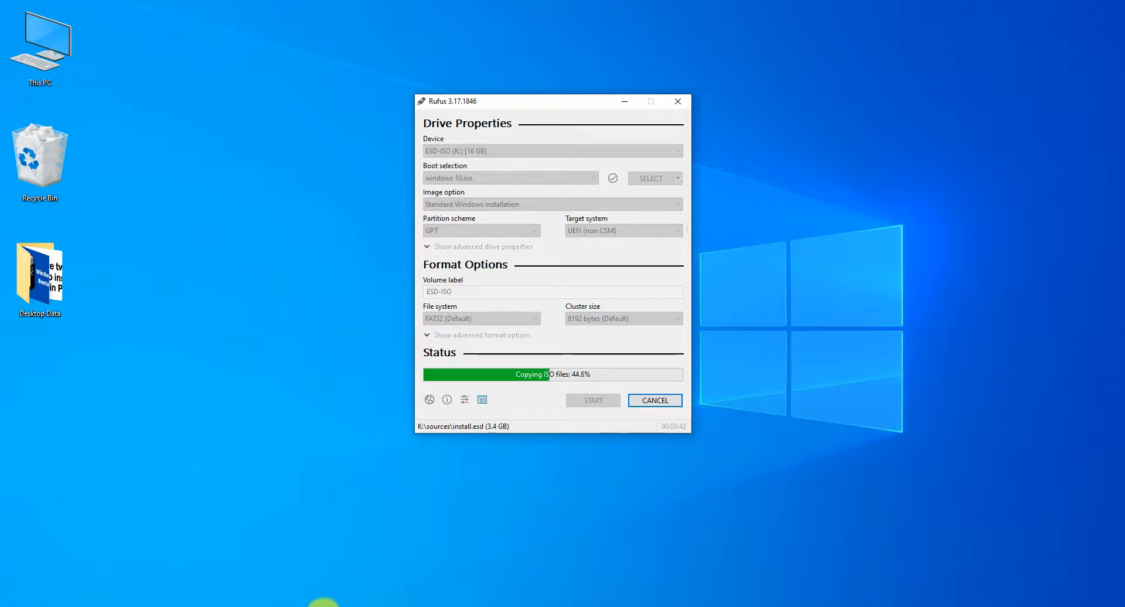
Step: Switch to Chrome and return from the Windowstan page to the Google results for "window 10 iso file"
{"action": "left_click", "coordinate": [331, 606]}
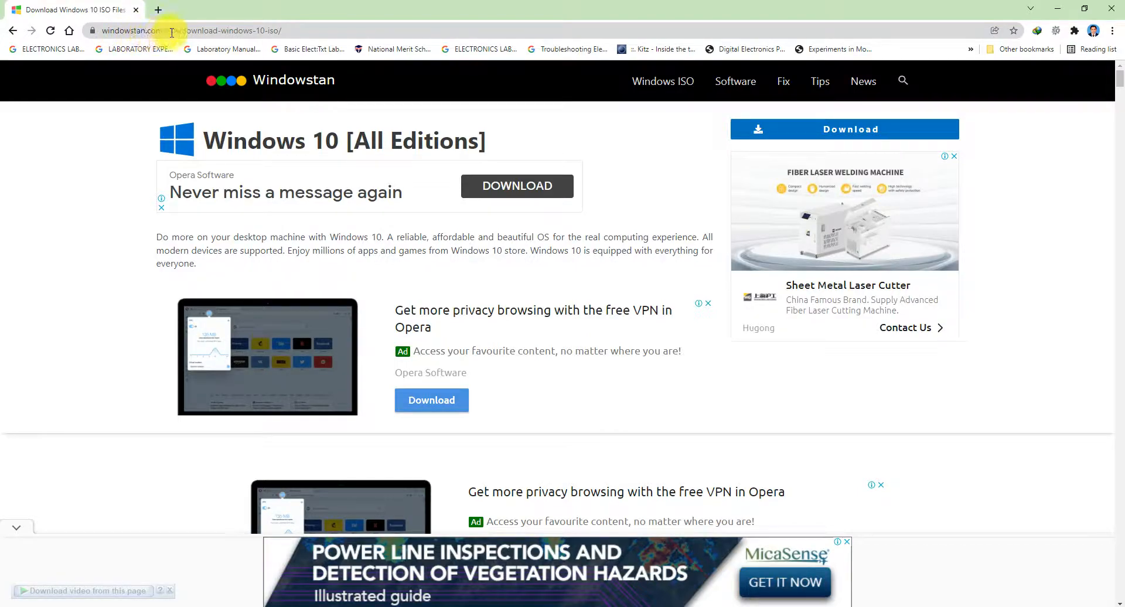
{"action": "left_click", "coordinate": [100, 33]}
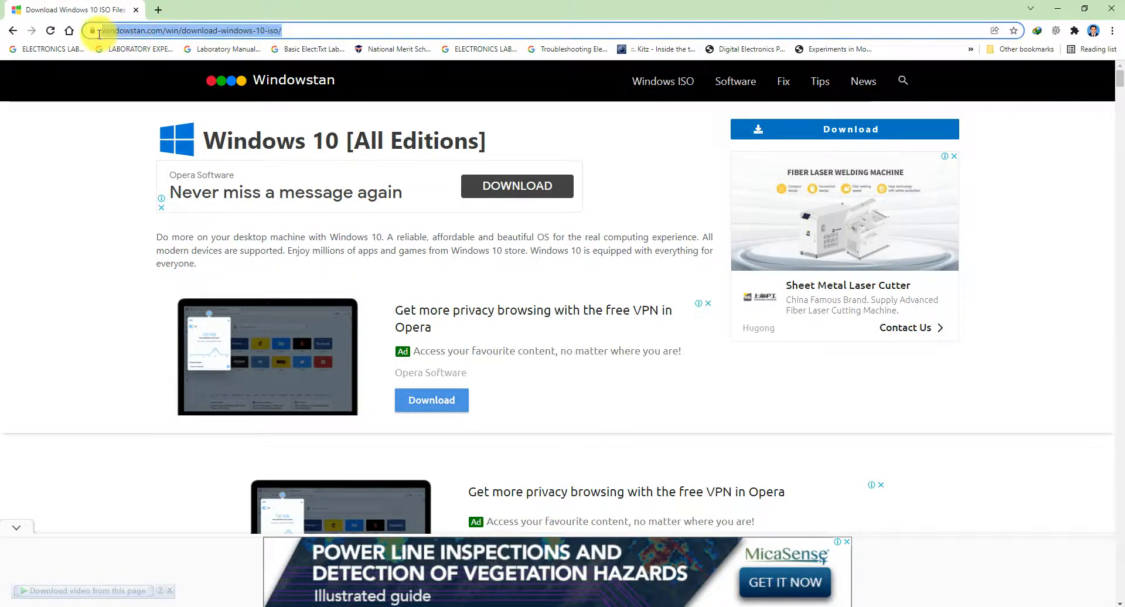
{"action": "left_click", "coordinate": [12, 32]}
{"action": "scroll", "coordinate": [226, 155], "scroll_direction": "up", "scroll_amount": 10}
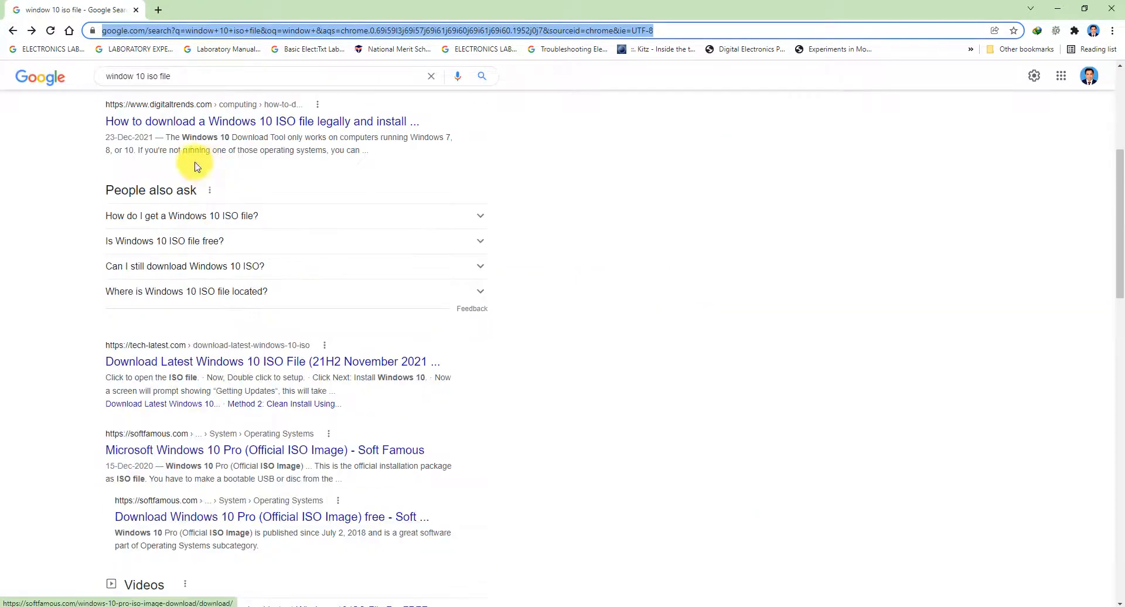
{"action": "left_click", "coordinate": [198, 79]}
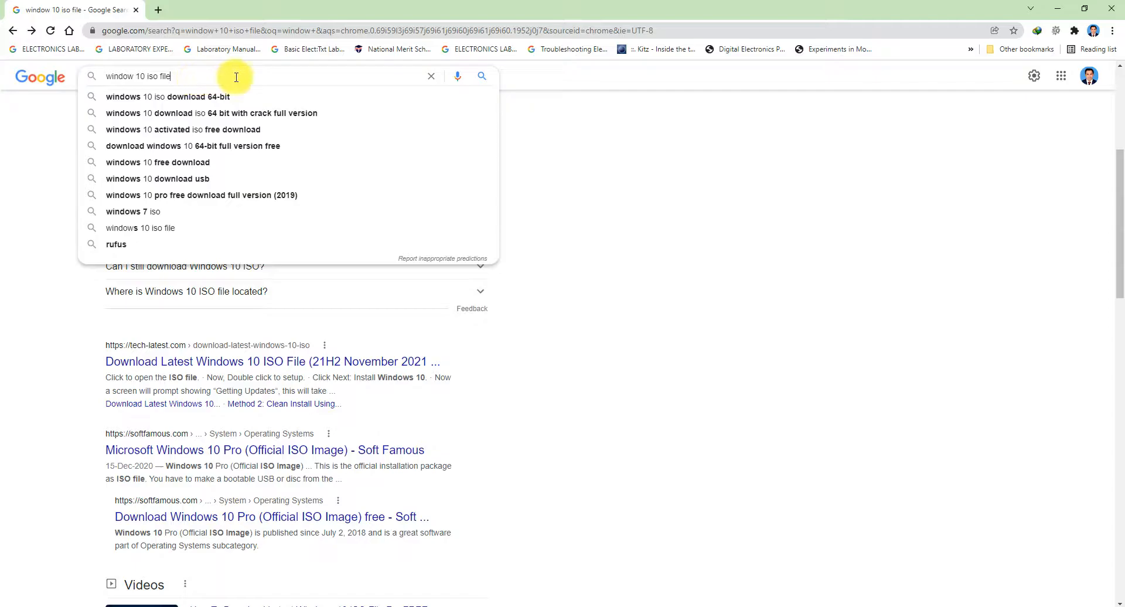
Step: Find and open the windowstan.com result "Download Windows 10 ISO Files (Bootable Disc Images)"
{"action": "left_click", "coordinate": [635, 279]}
{"action": "scroll", "coordinate": [549, 297], "scroll_direction": "down", "scroll_amount": 5}
{"action": "scroll", "coordinate": [549, 297], "scroll_direction": "down", "scroll_amount": 12}
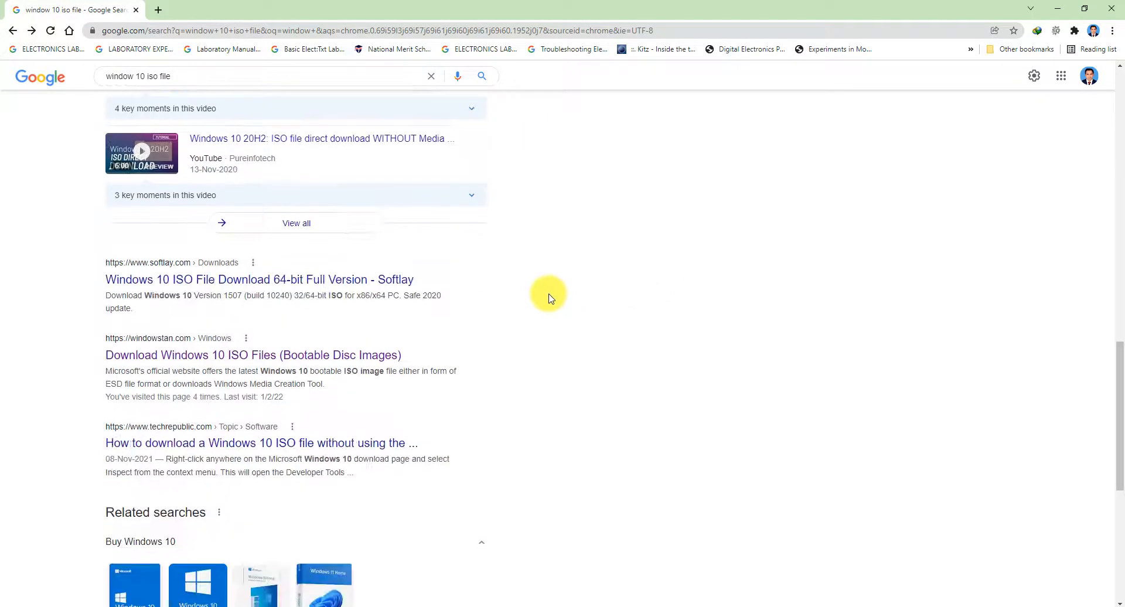
{"action": "scroll", "coordinate": [563, 275], "scroll_direction": "up", "scroll_amount": 3}
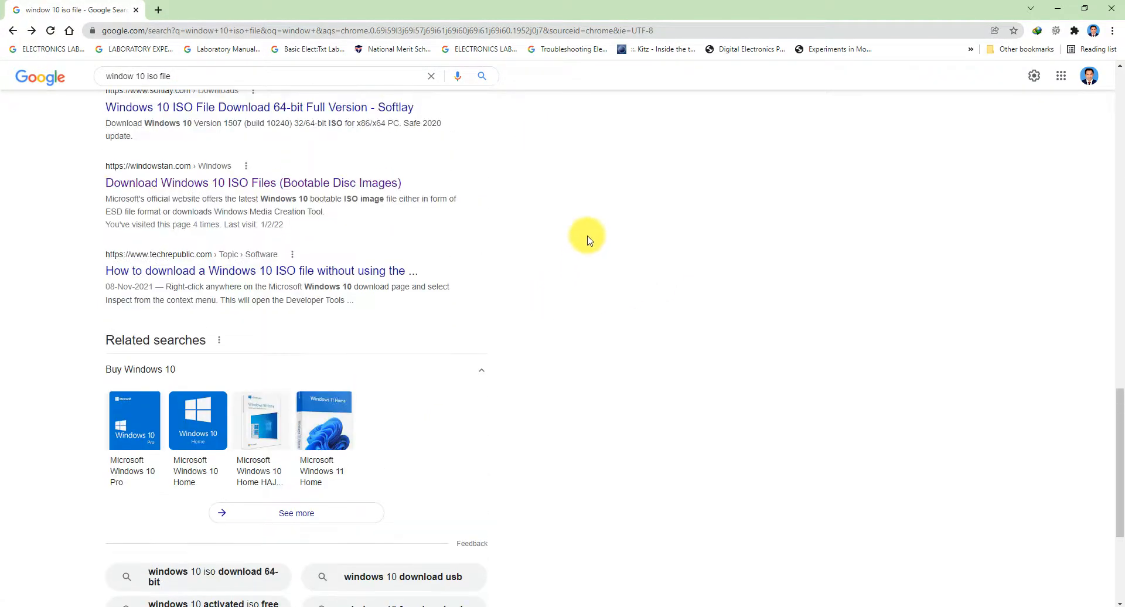
{"action": "left_click", "coordinate": [194, 188]}
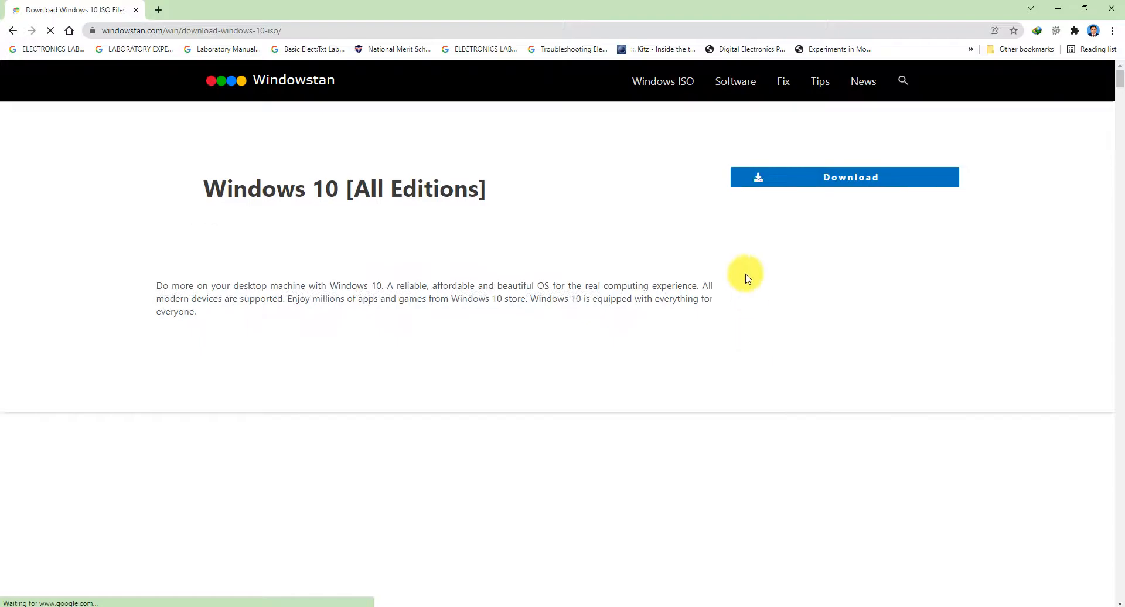
Step: Go to the page's Windows 10 (version 21H2) download links and dismiss the duplicate download dialog and banner ad
{"action": "left_click", "coordinate": [854, 179]}
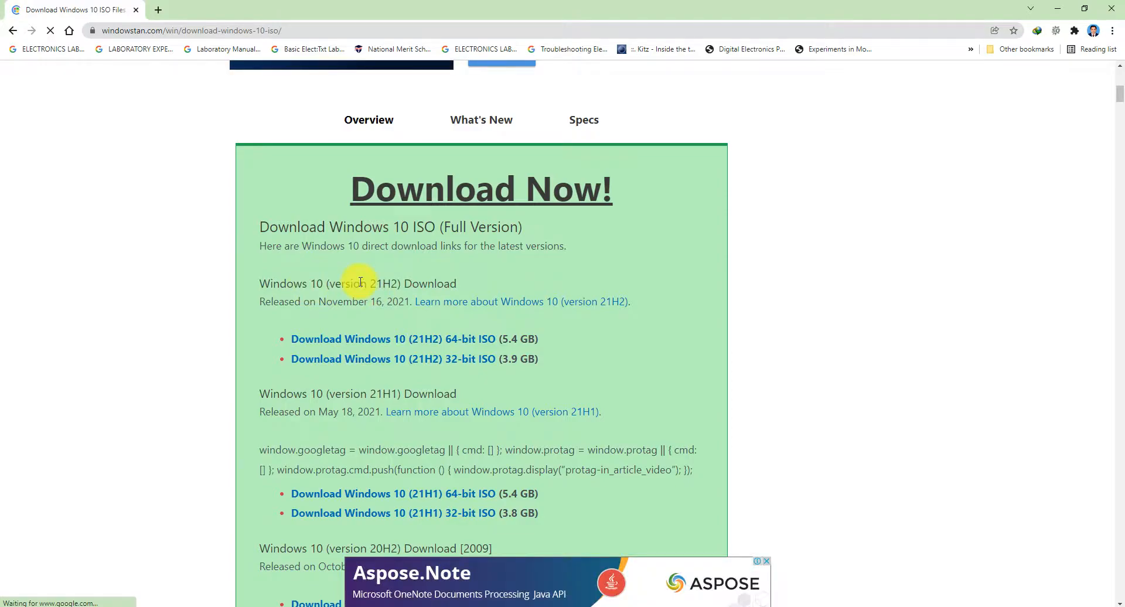
{"action": "left_click_drag", "start_coordinate": [319, 302], "coordinate": [406, 301]}
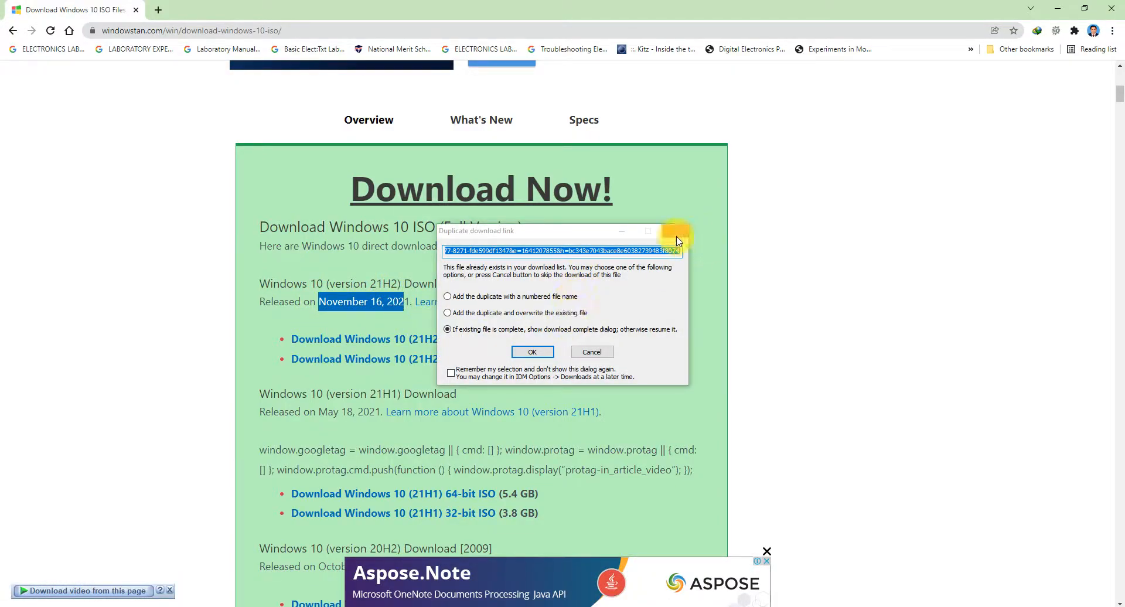
{"action": "left_click", "coordinate": [676, 231]}
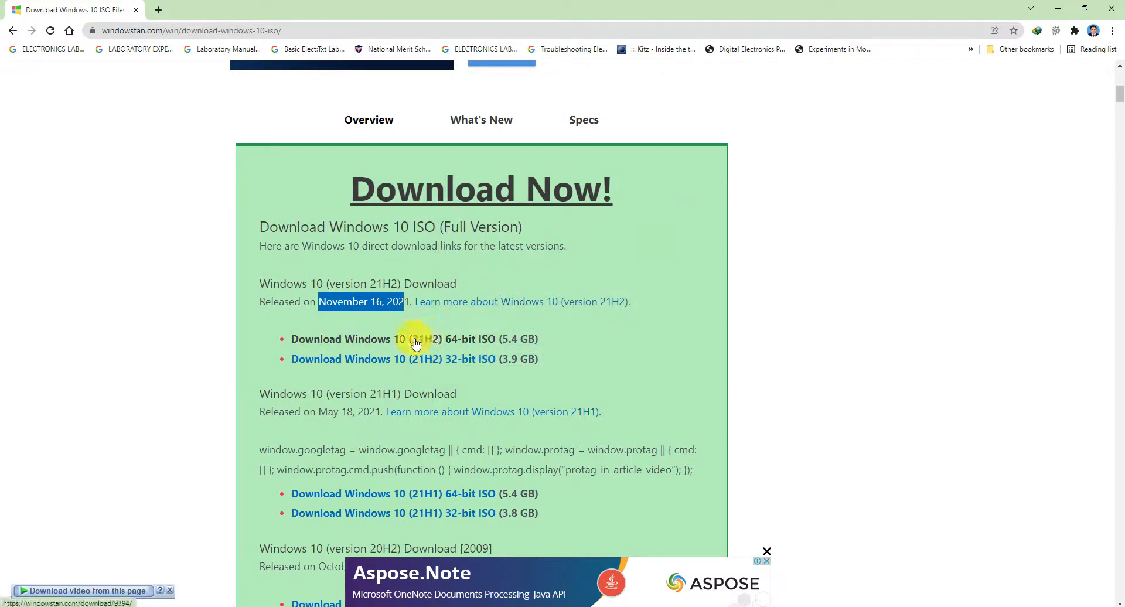
{"action": "left_click", "coordinate": [767, 552]}
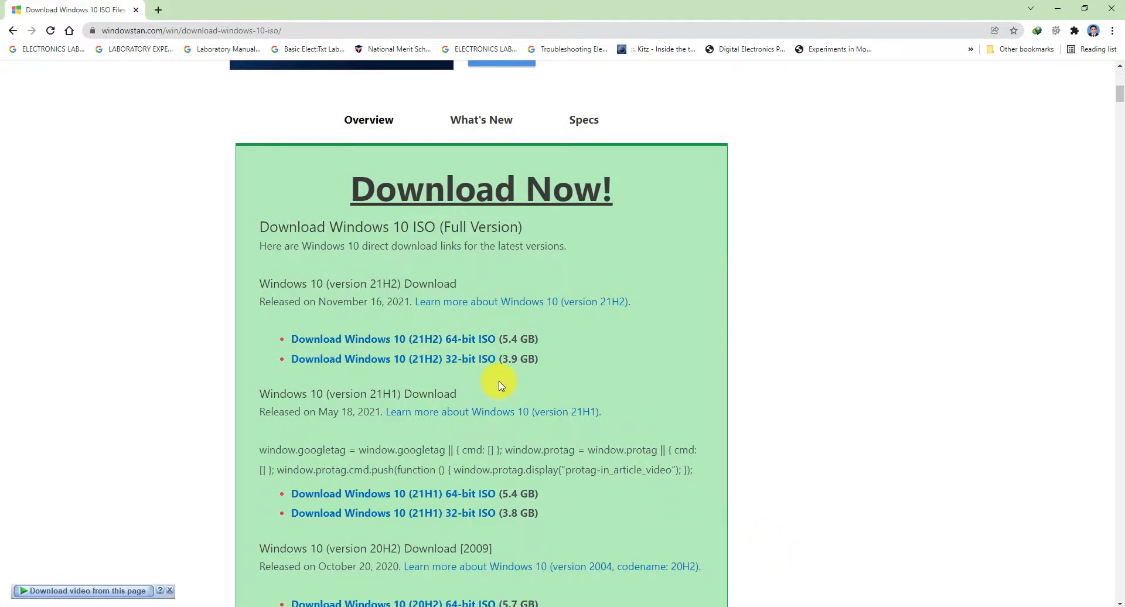
Step: Start the Windows 10 (21H2) 64-bit ISO download with the show-complete-or-resume option, and close its download window
{"action": "left_click", "coordinate": [442, 345]}
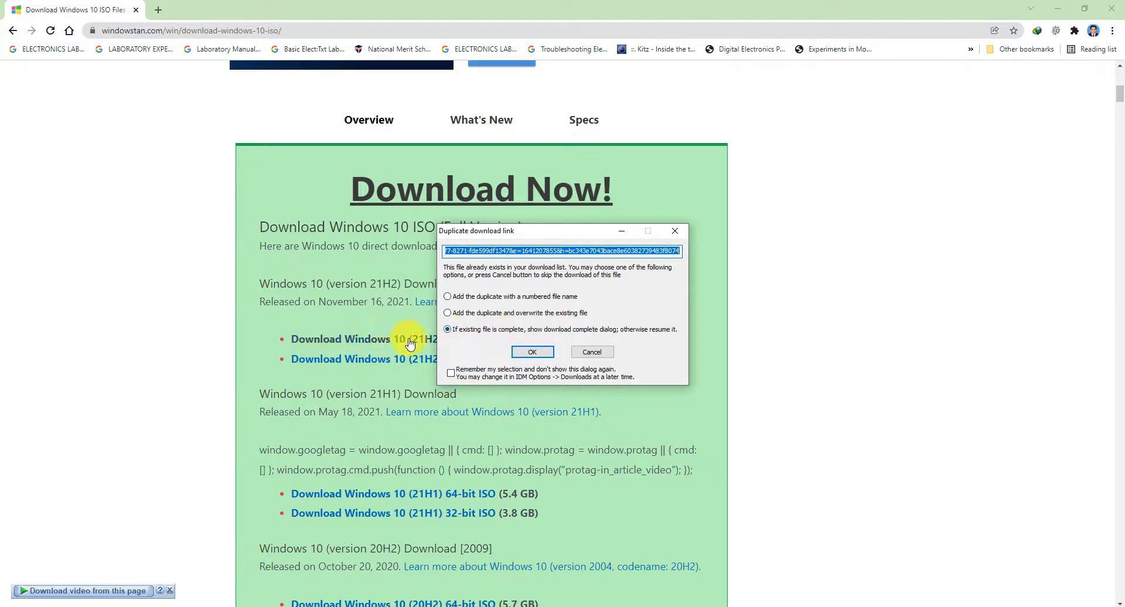
{"action": "left_click_drag", "start_coordinate": [514, 234], "coordinate": [635, 207]}
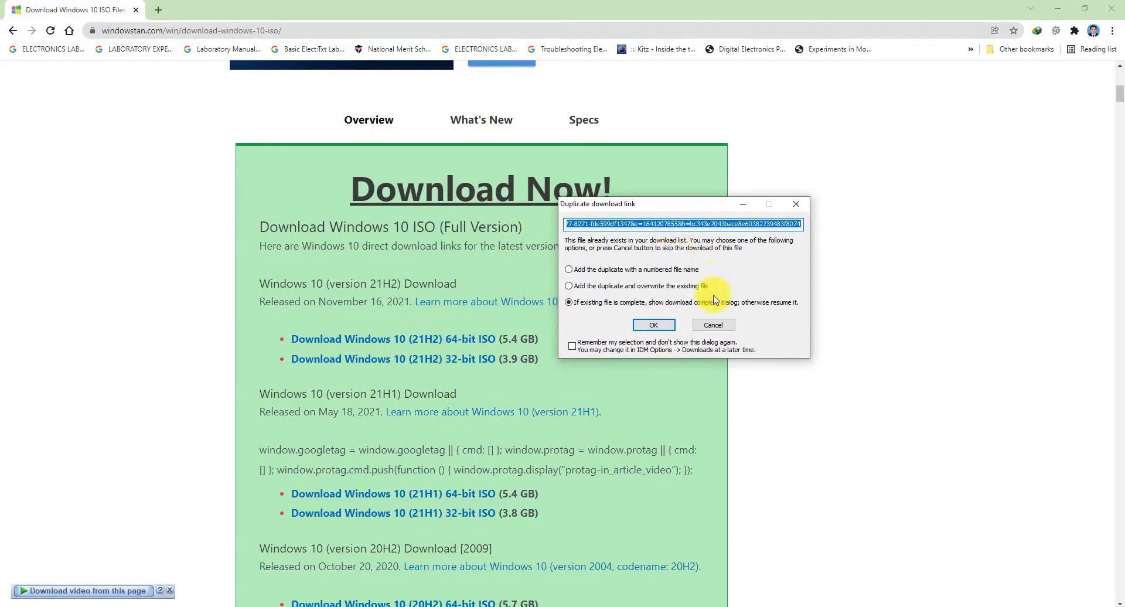
{"action": "left_click", "coordinate": [654, 325]}
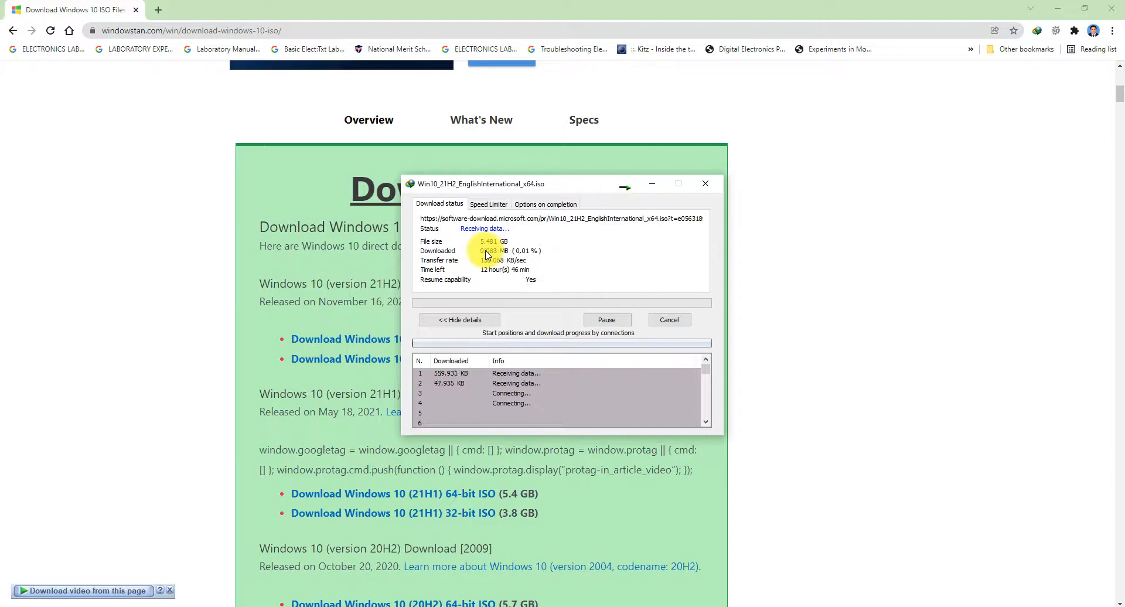
{"action": "left_click", "coordinate": [705, 186]}
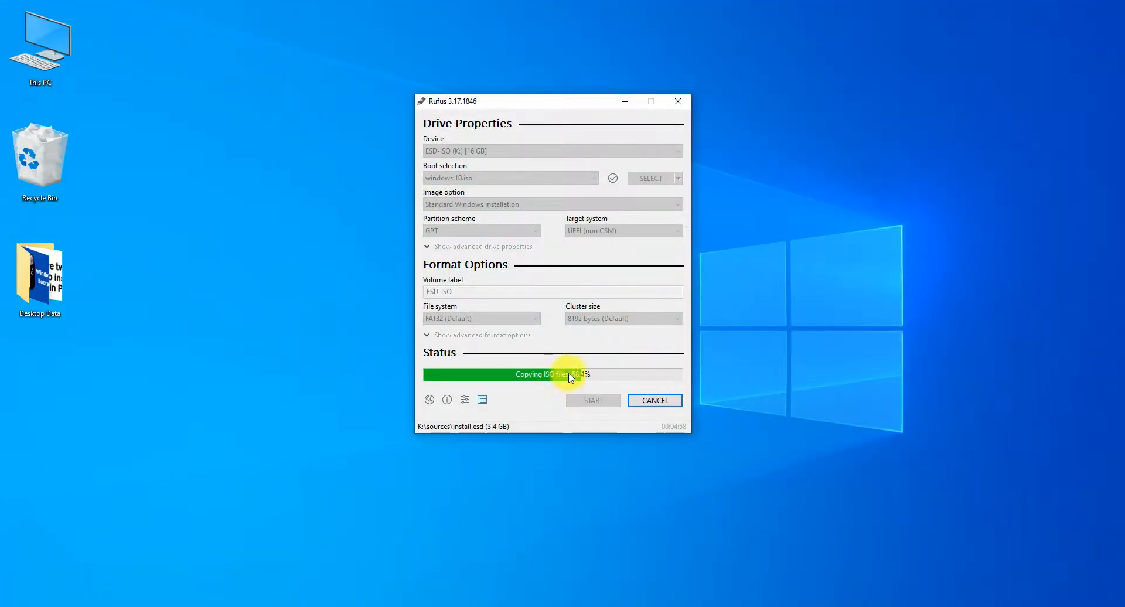
{"action": "right_click", "coordinate": [793, 213]}
{"action": "left_click", "coordinate": [820, 248]}
{"action": "right_click", "coordinate": [765, 171]}
{"action": "left_click", "coordinate": [802, 207]}
{"action": "right_click", "coordinate": [742, 146]}
{"action": "left_click", "coordinate": [773, 180]}
{"action": "right_click", "coordinate": [736, 136]}
{"action": "left_click", "coordinate": [765, 173]}
{"action": "right_click", "coordinate": [732, 141]}
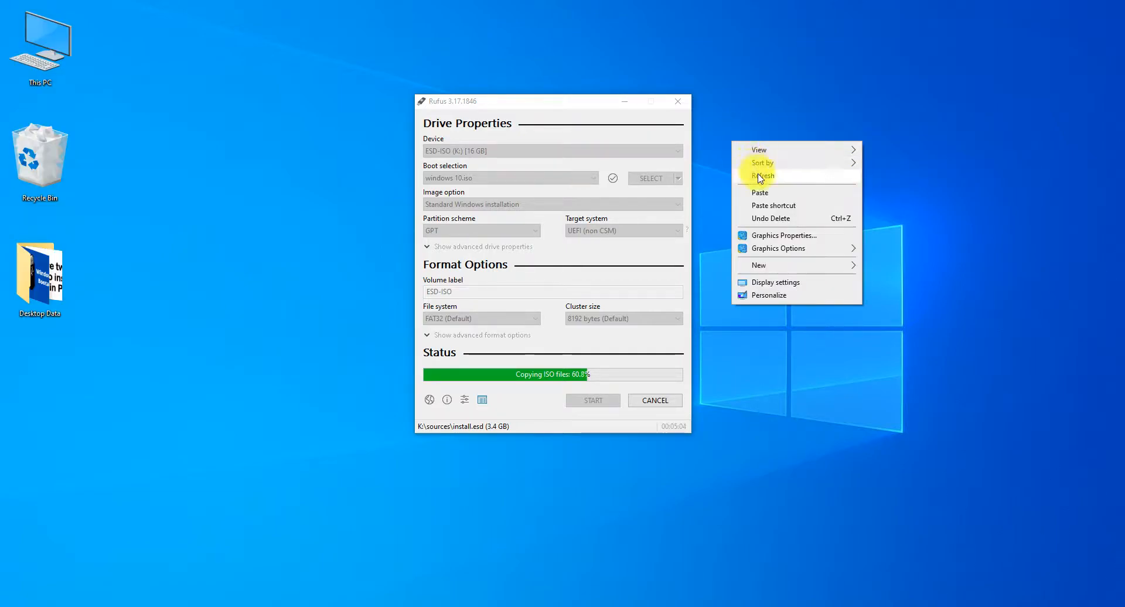
{"action": "left_click", "coordinate": [759, 175]}
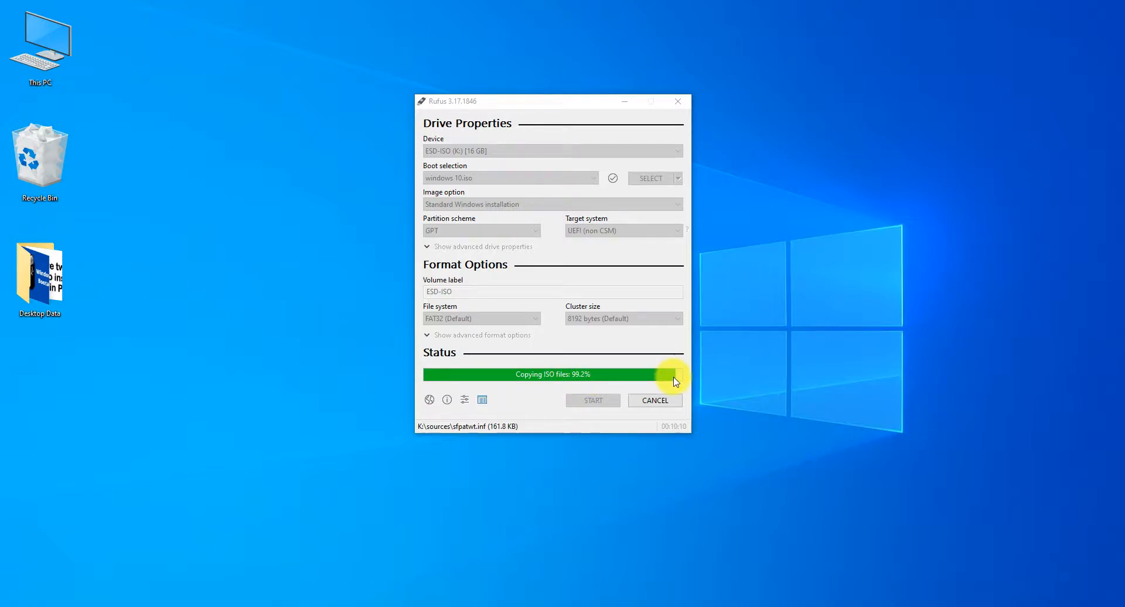
{"action": "right_click", "coordinate": [825, 139]}
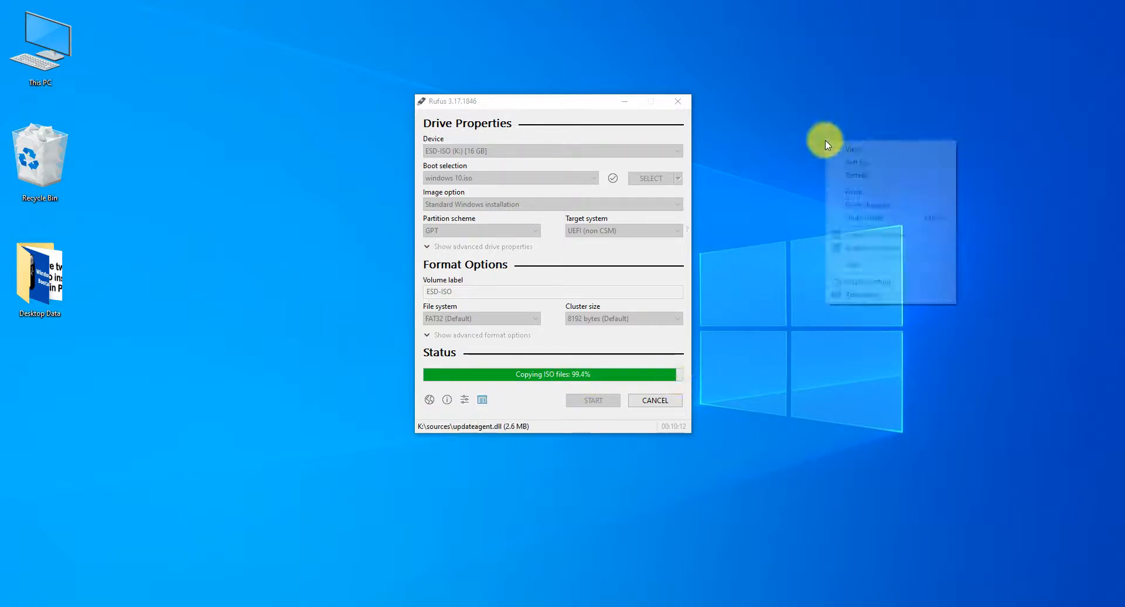
{"action": "left_click", "coordinate": [853, 178]}
{"action": "right_click", "coordinate": [781, 112]}
{"action": "left_click", "coordinate": [811, 149]}
{"action": "right_click", "coordinate": [761, 112]}
{"action": "left_click", "coordinate": [796, 147]}
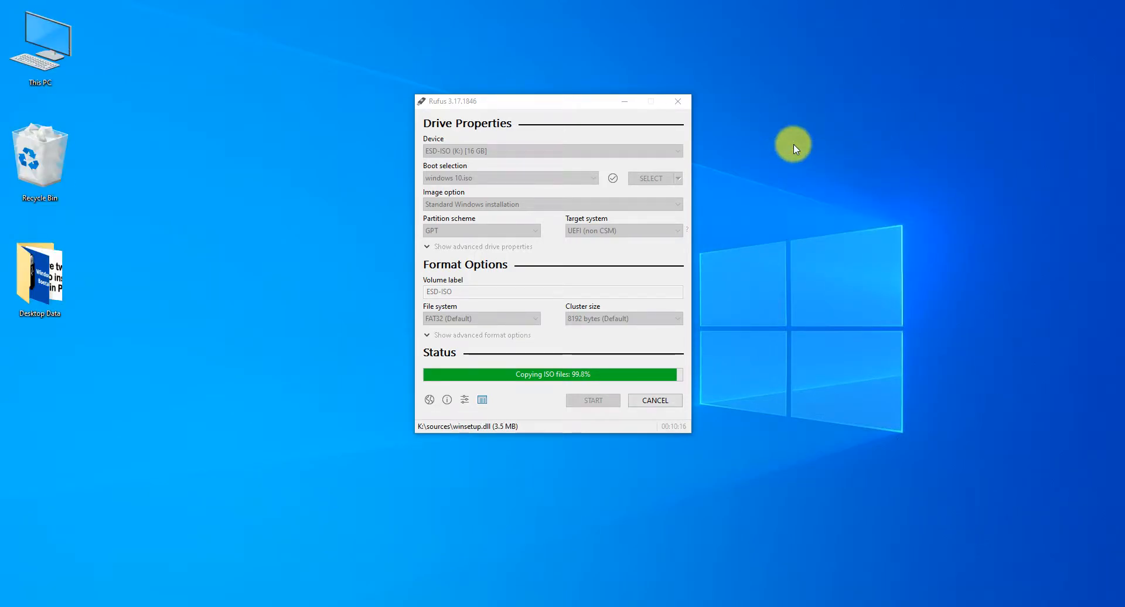
{"action": "right_click", "coordinate": [752, 98]}
{"action": "left_click", "coordinate": [786, 130]}
{"action": "right_click", "coordinate": [748, 84]}
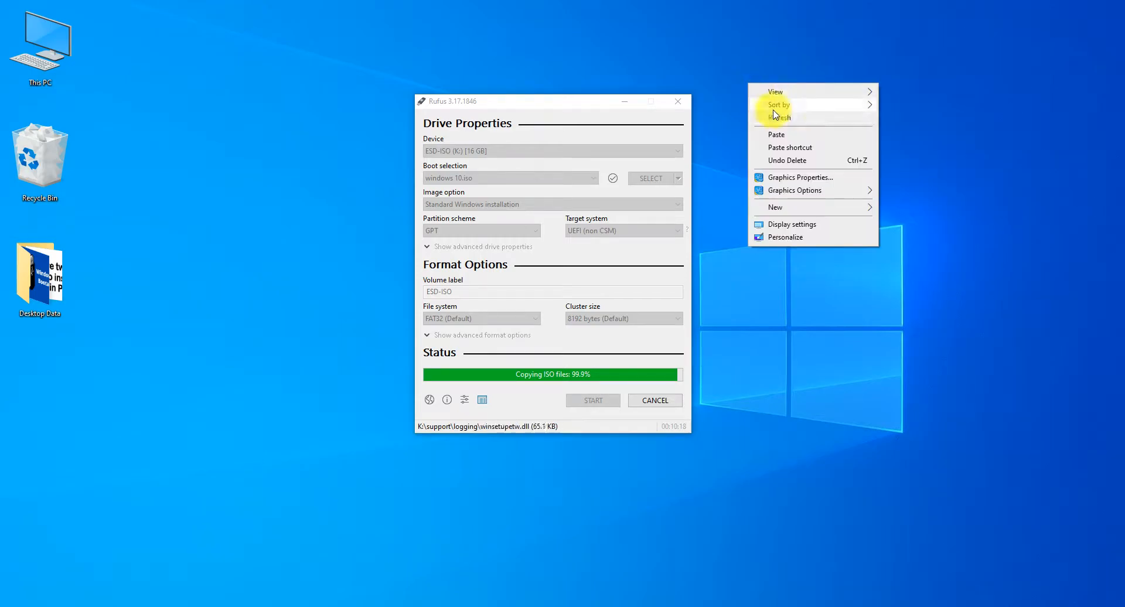
{"action": "left_click", "coordinate": [776, 117]}
{"action": "right_click", "coordinate": [749, 98]}
{"action": "left_click", "coordinate": [776, 131]}
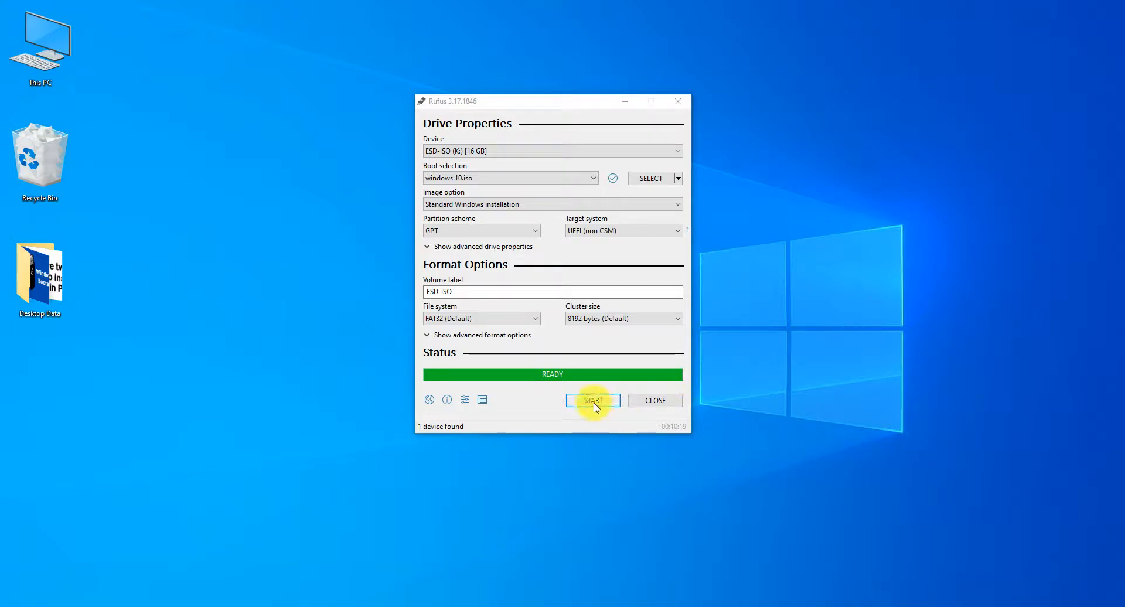
Step: Close Rufus and examine the boot and setup files on the ESD-ISO (K:) drive, closing the file window when done
{"action": "left_click", "coordinate": [655, 402]}
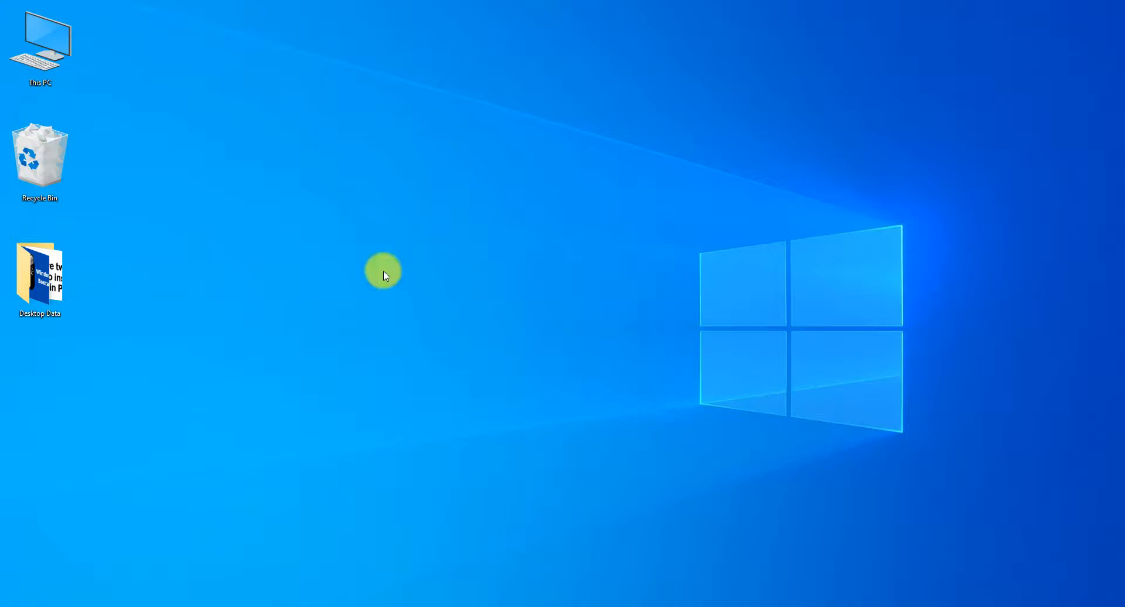
{"action": "double_click", "coordinate": [34, 49]}
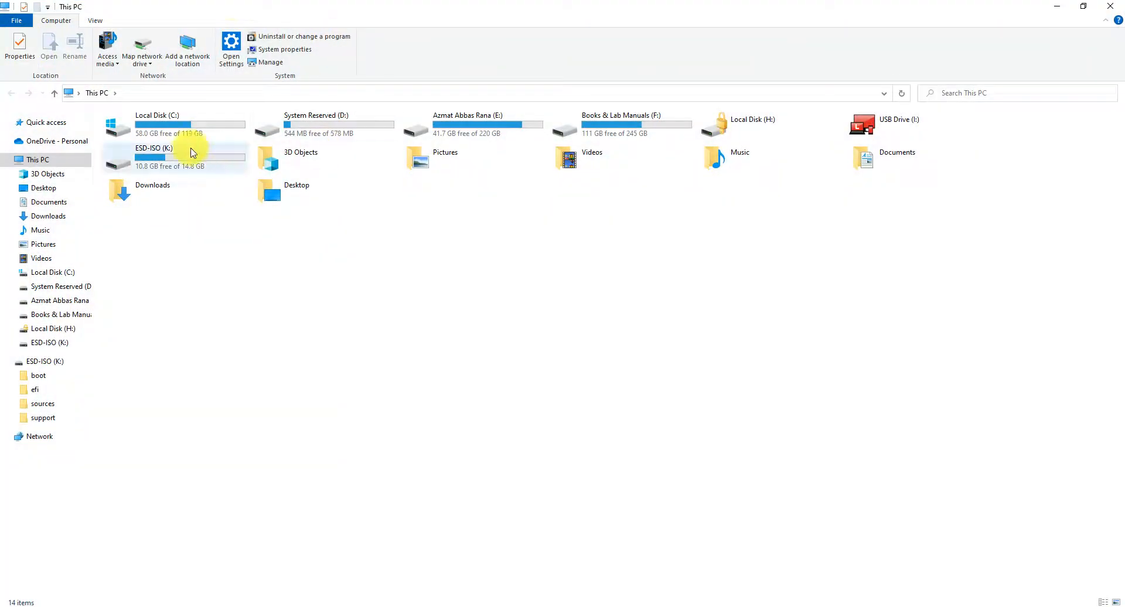
{"action": "double_click", "coordinate": [159, 162]}
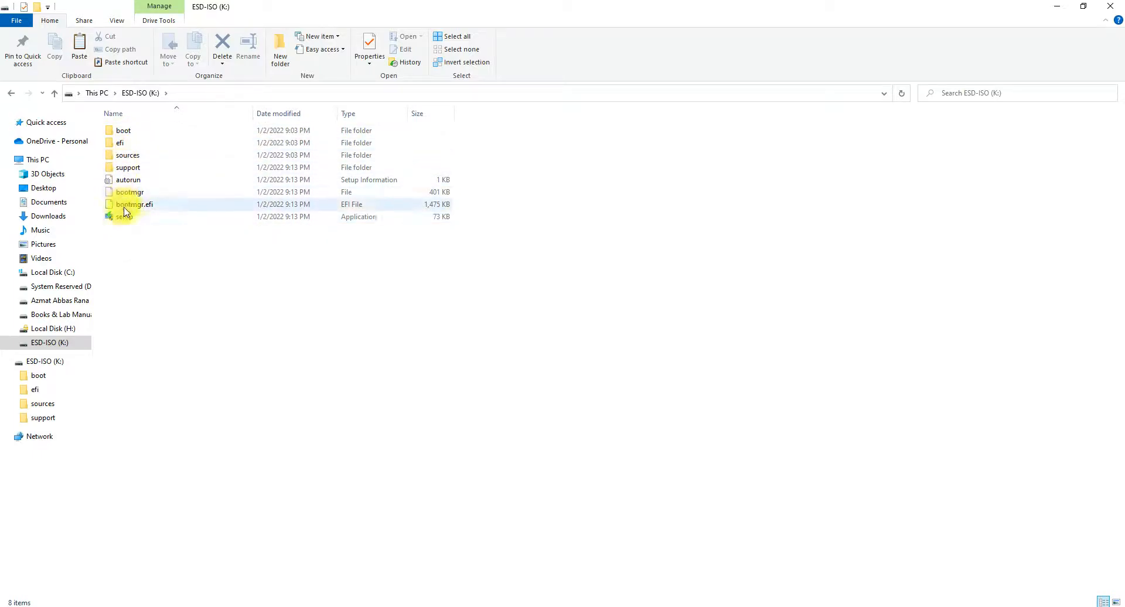
{"action": "left_click", "coordinate": [54, 92]}
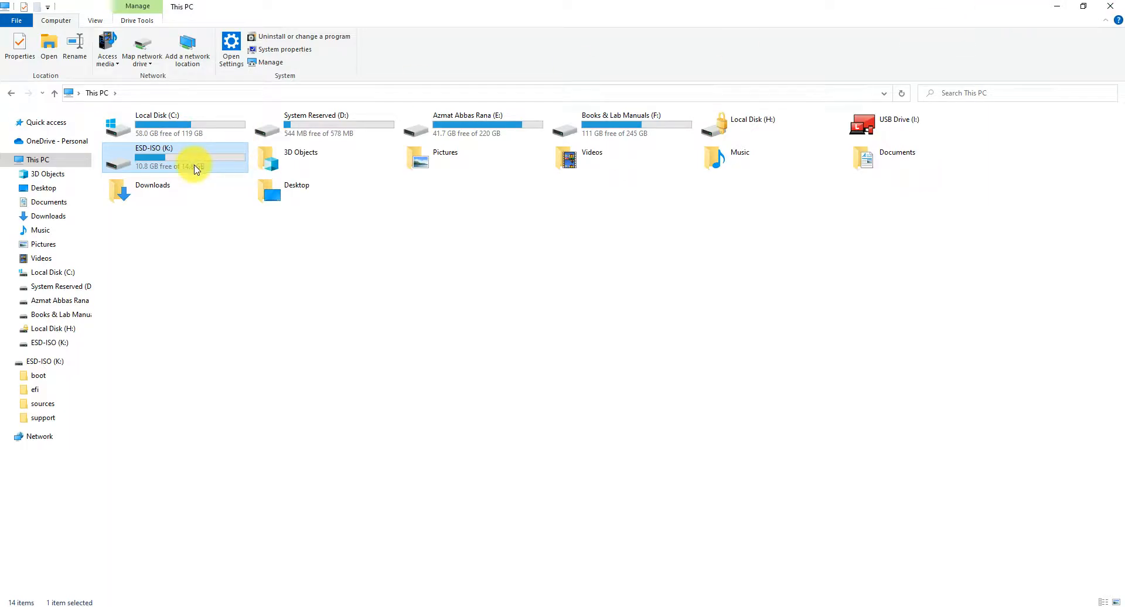
{"action": "left_click", "coordinate": [1110, 6]}
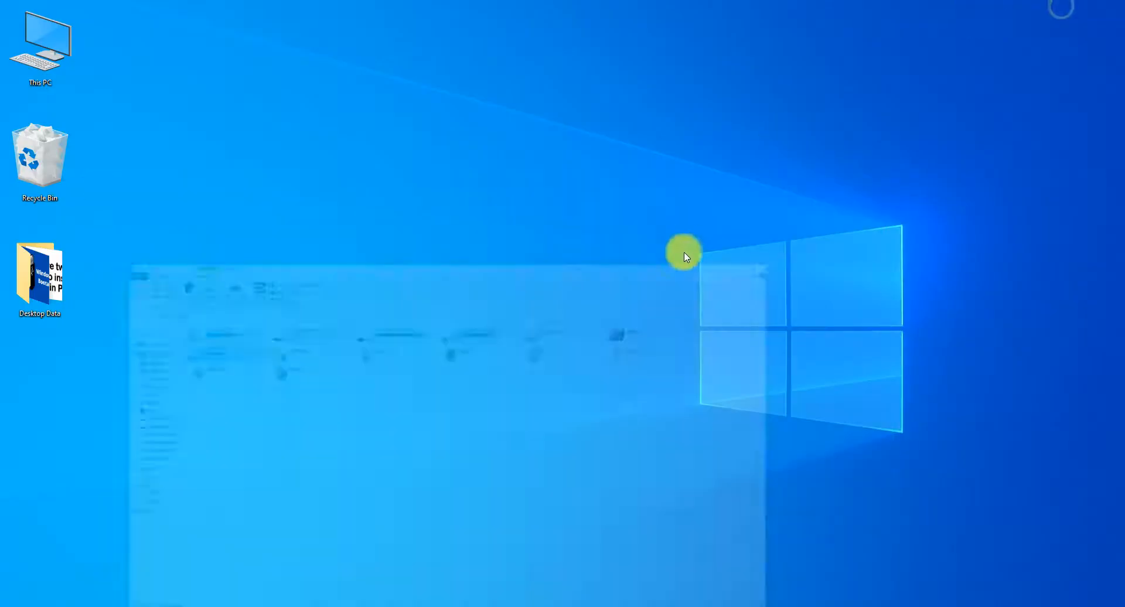
{"action": "right_click", "coordinate": [664, 85]}
{"action": "right_click", "coordinate": [466, 66]}
{"action": "left_click", "coordinate": [518, 109]}
{"action": "right_click", "coordinate": [459, 97]}
{"action": "left_click", "coordinate": [488, 129]}
{"action": "right_click", "coordinate": [443, 95]}
{"action": "left_click", "coordinate": [482, 134]}
{"action": "right_click", "coordinate": [452, 108]}
{"action": "left_click", "coordinate": [484, 141]}
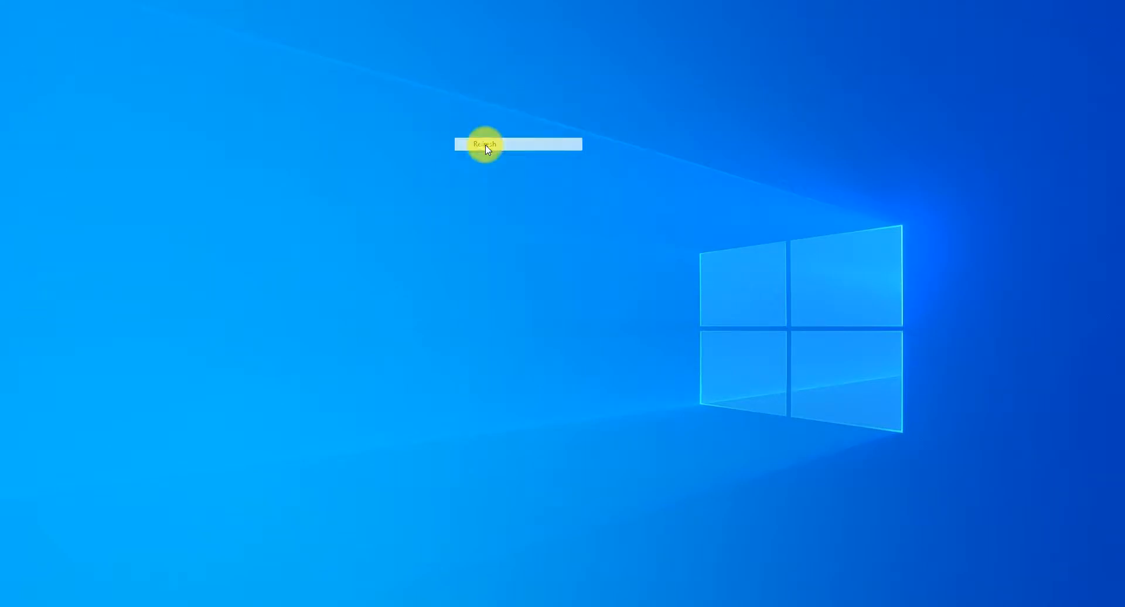
{"action": "right_click", "coordinate": [440, 106]}
{"action": "left_click", "coordinate": [466, 139]}
{"action": "right_click", "coordinate": [425, 110]}
{"action": "left_click", "coordinate": [460, 143]}
{"action": "right_click", "coordinate": [501, 102]}
{"action": "left_click", "coordinate": [526, 136]}
{"action": "right_click", "coordinate": [474, 133]}
{"action": "left_click", "coordinate": [508, 169]}
{"action": "right_click", "coordinate": [463, 122]}
{"action": "left_click", "coordinate": [490, 153]}
{"action": "right_click", "coordinate": [477, 123]}
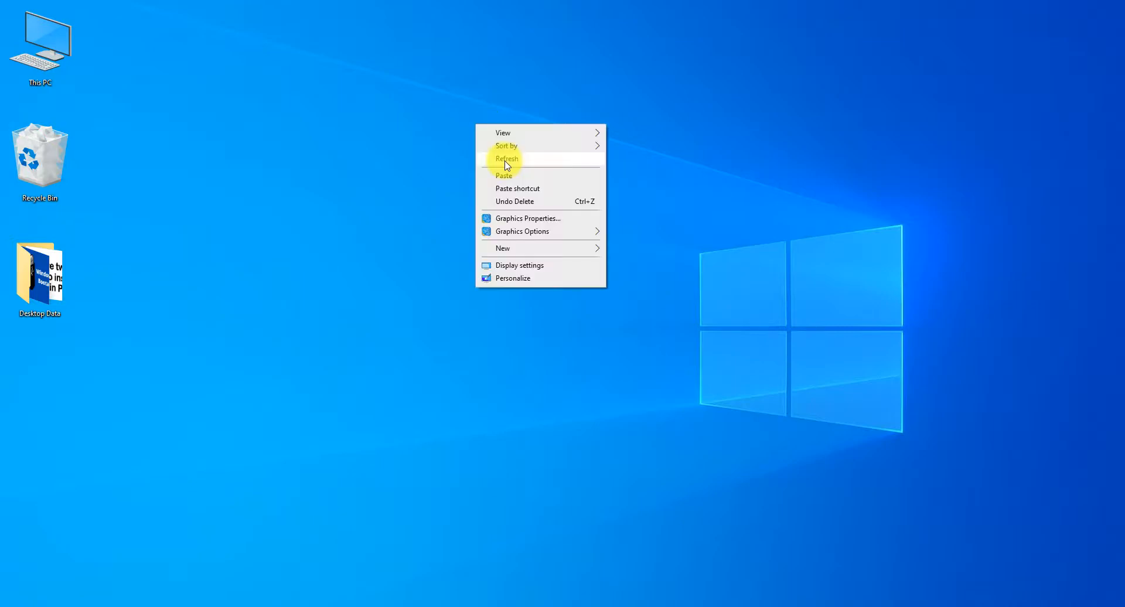
{"action": "left_click", "coordinate": [504, 159]}
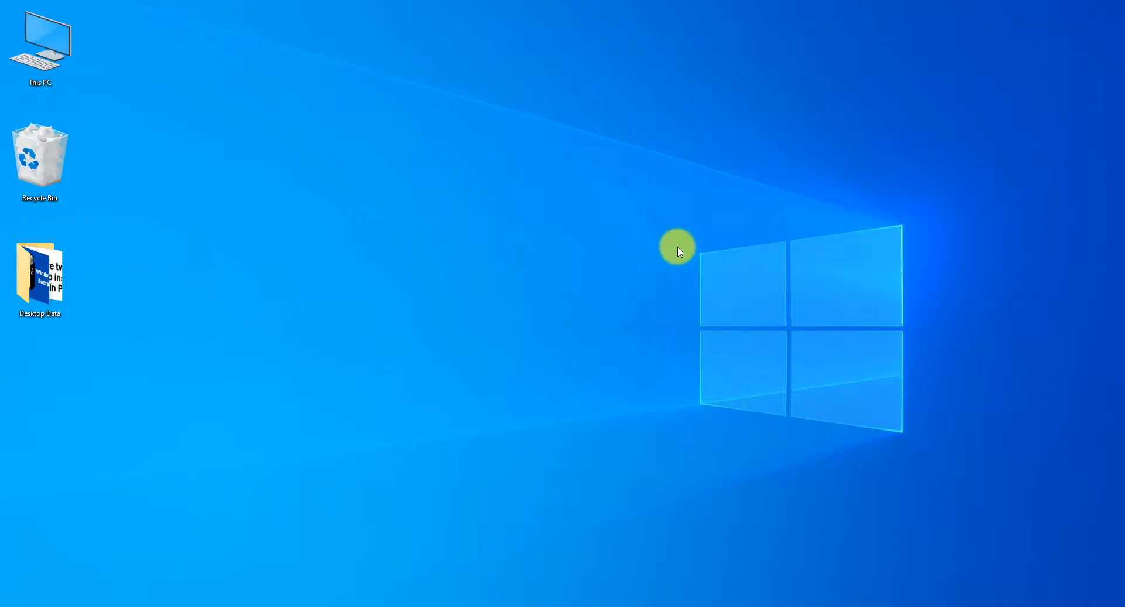